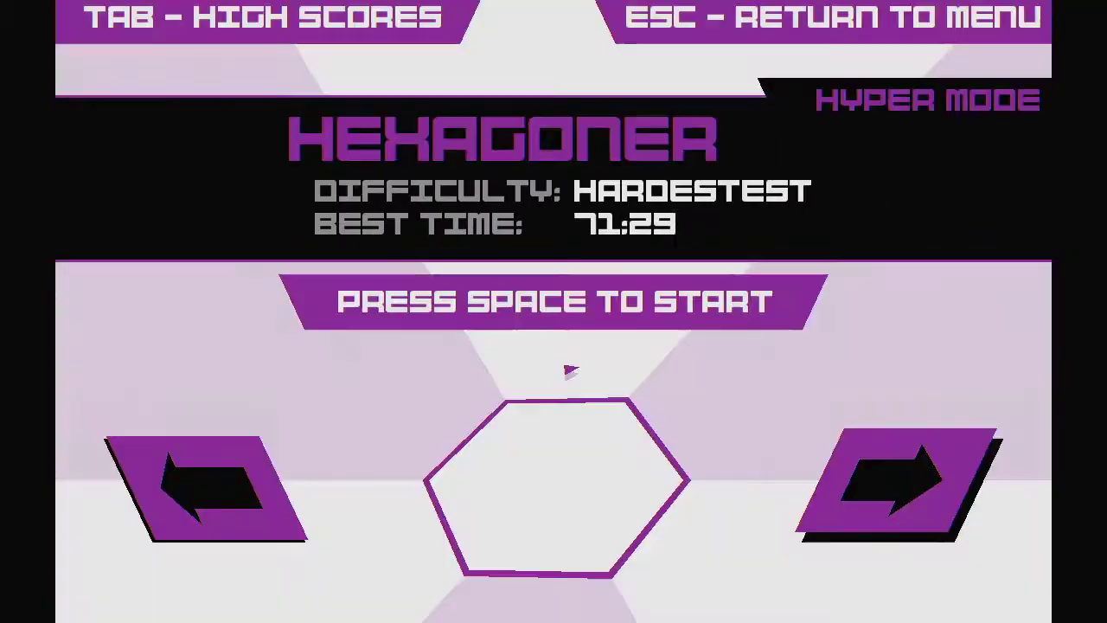
pyautogui.press('Right')
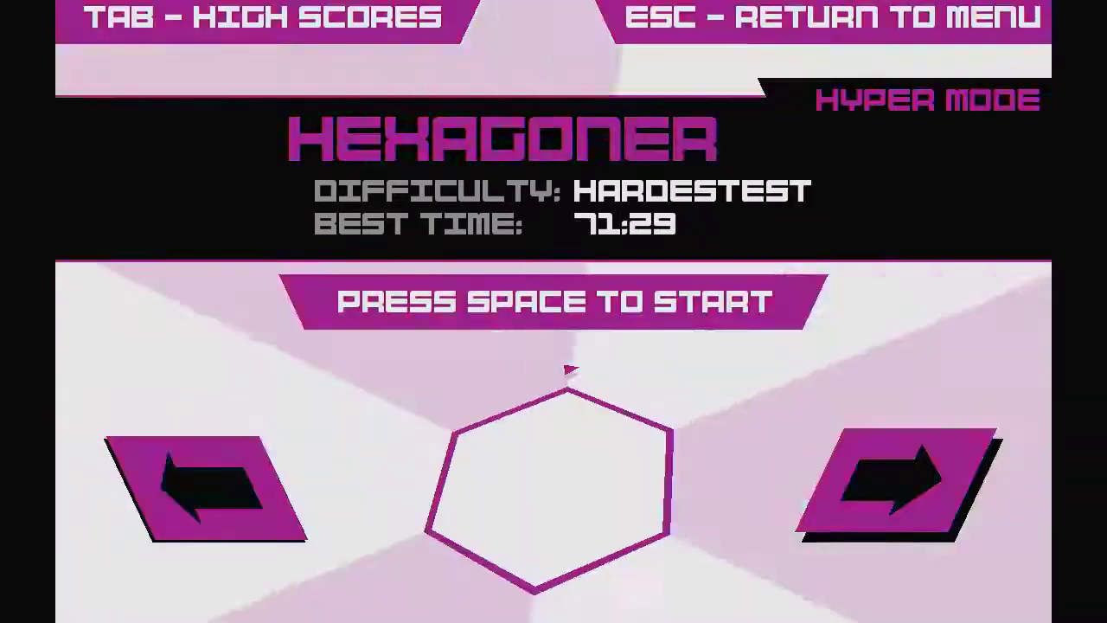
pyautogui.press('Right')
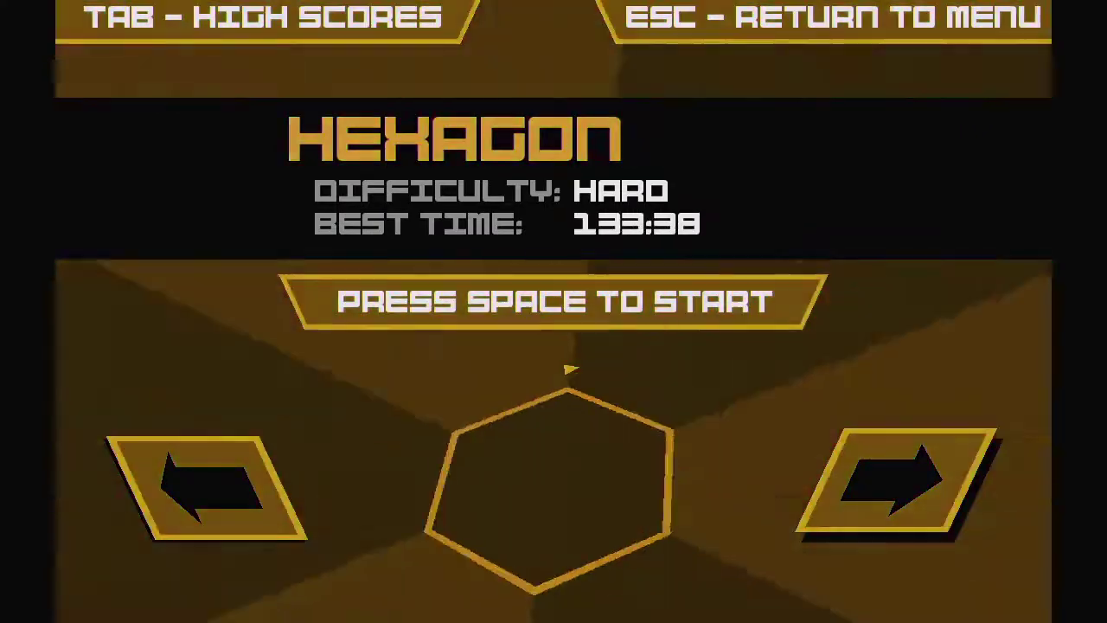
pyautogui.press('Right')
pyautogui.press('Right')
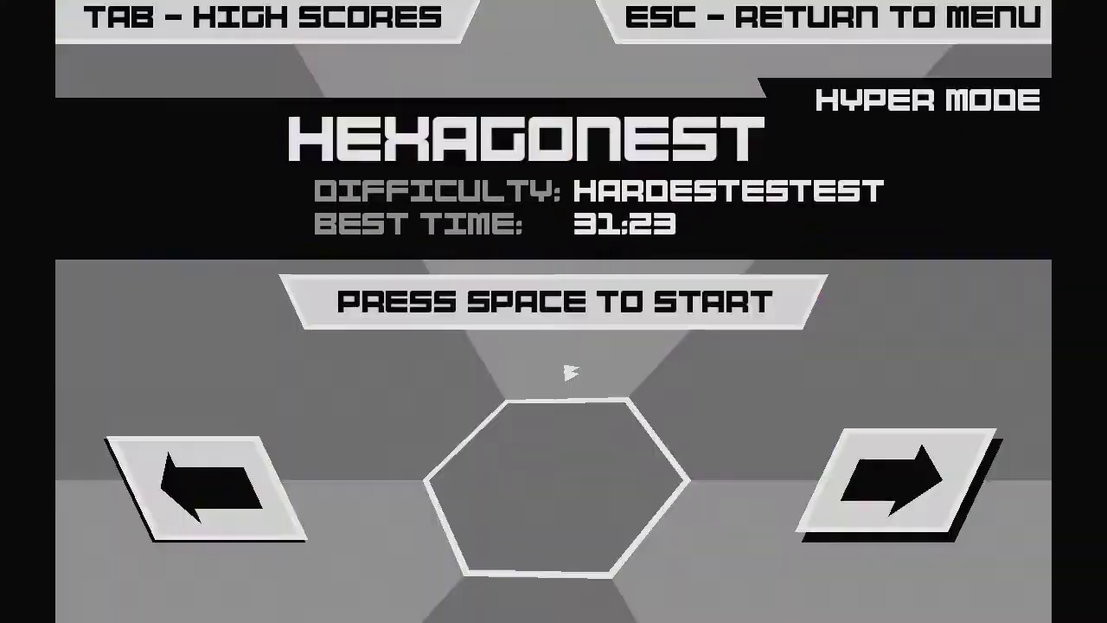
pyautogui.press('Right')
pyautogui.press('Left')
pyautogui.press('Right')
pyautogui.press('Right')
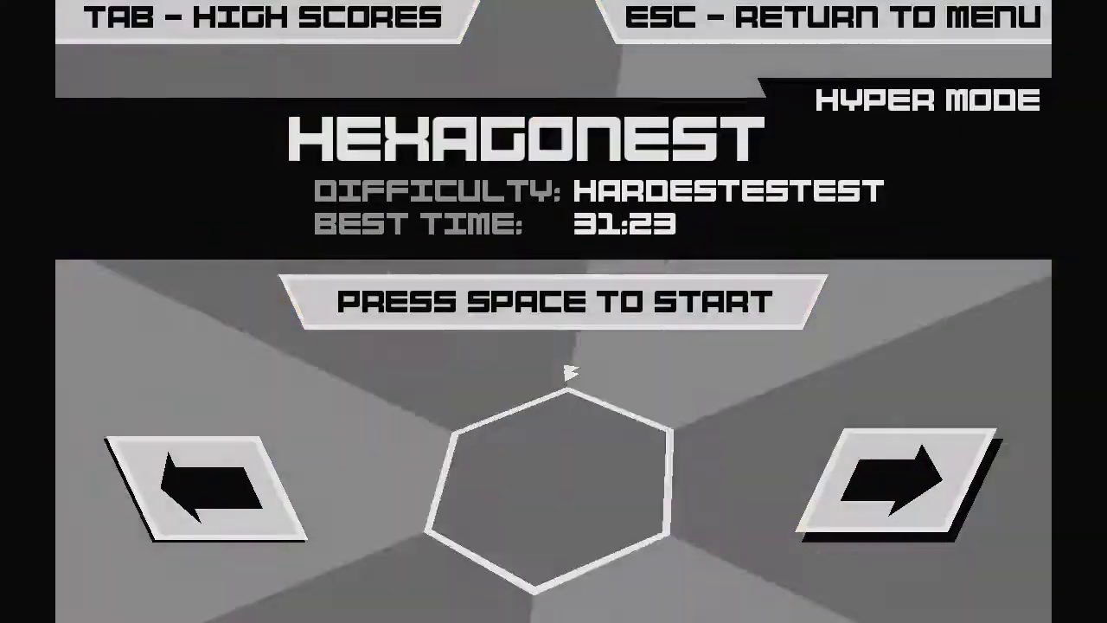
pyautogui.press('Left')
pyautogui.press('Right')
pyautogui.press('Left')
pyautogui.press('Left')
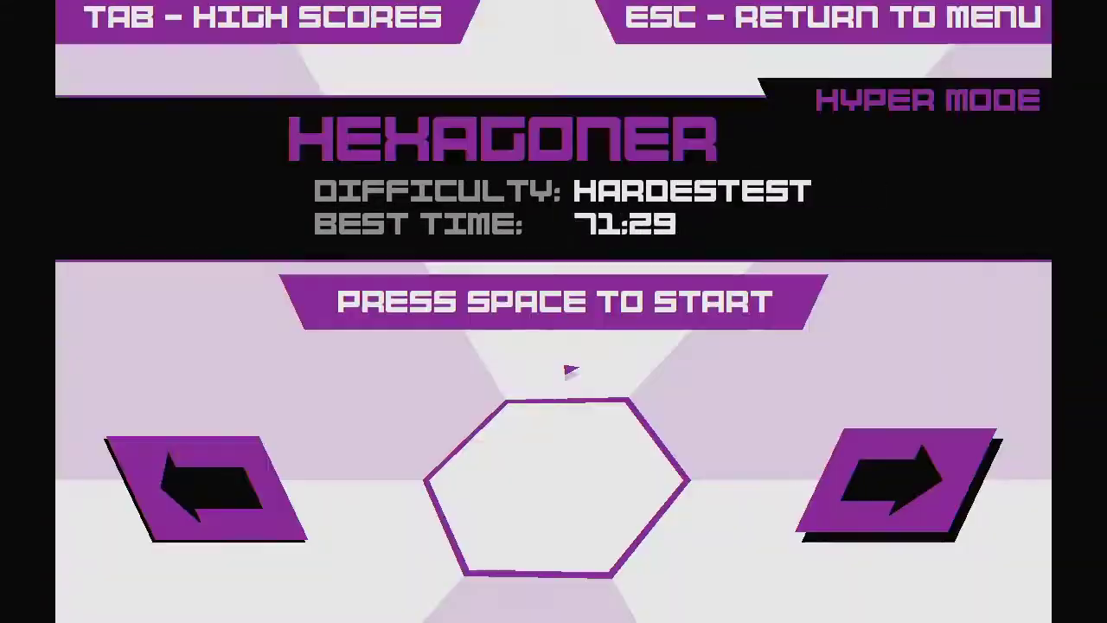
pyautogui.press('Left')
pyautogui.press('Right')
pyautogui.press('Left')
pyautogui.press('Right')
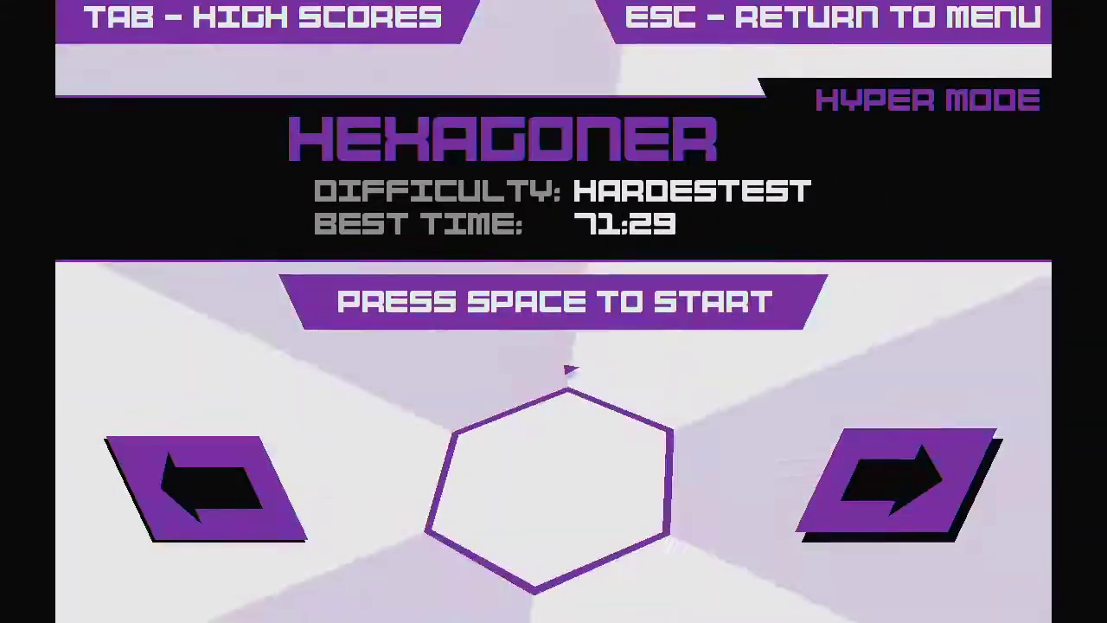
pyautogui.press('Left')
pyautogui.press('Right')
pyautogui.press('Left')
pyautogui.press('Right')
pyautogui.press('Right')
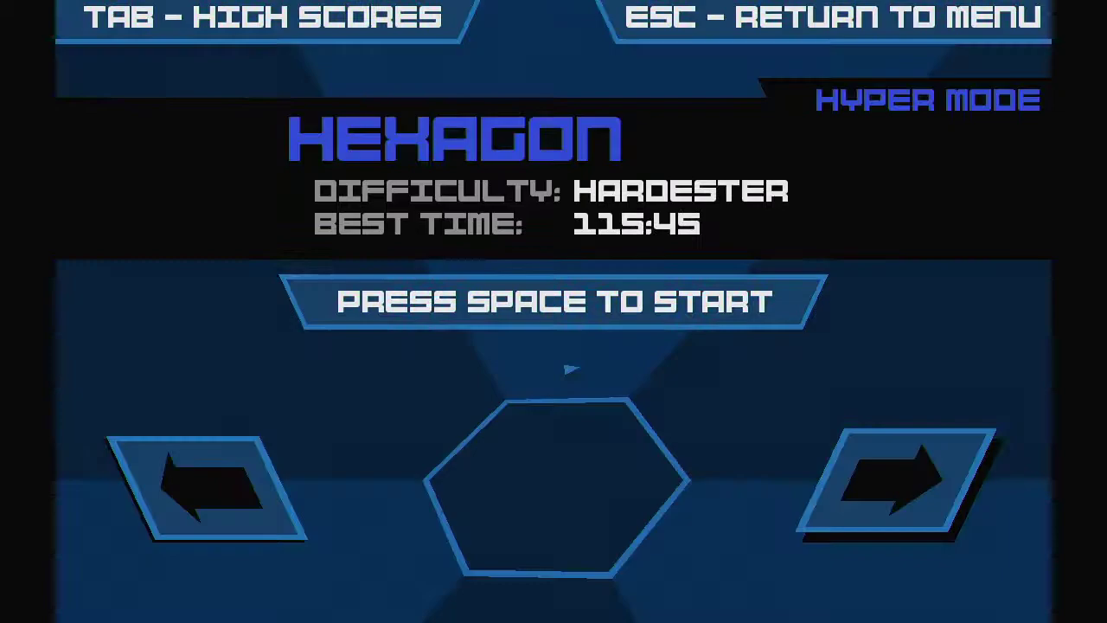
pyautogui.press('Right')
pyautogui.press('Right')
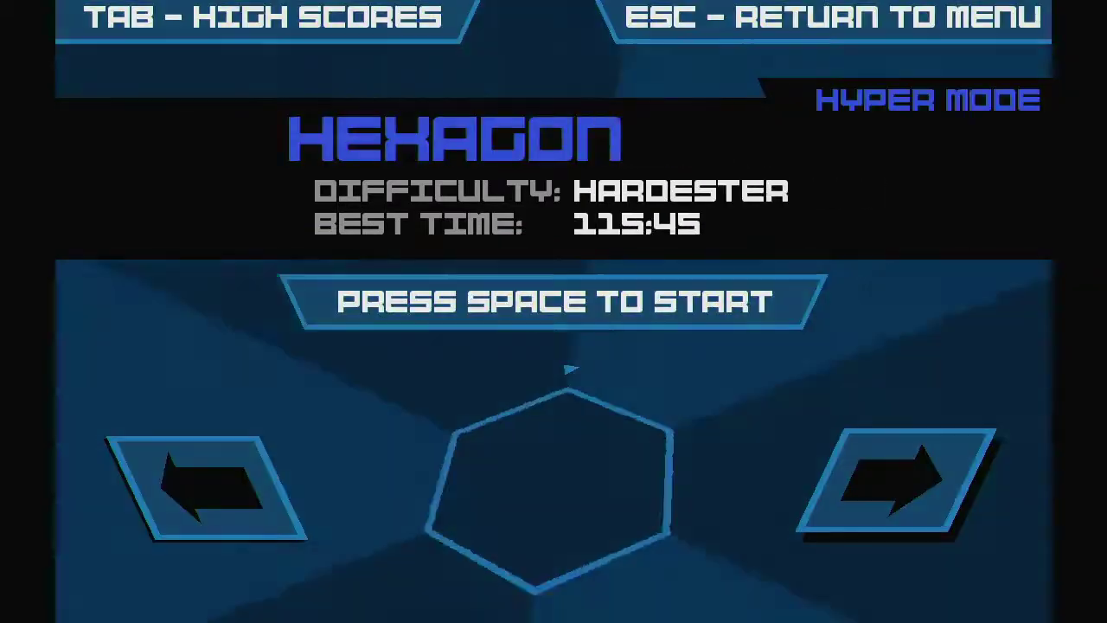
pyautogui.press('Right')
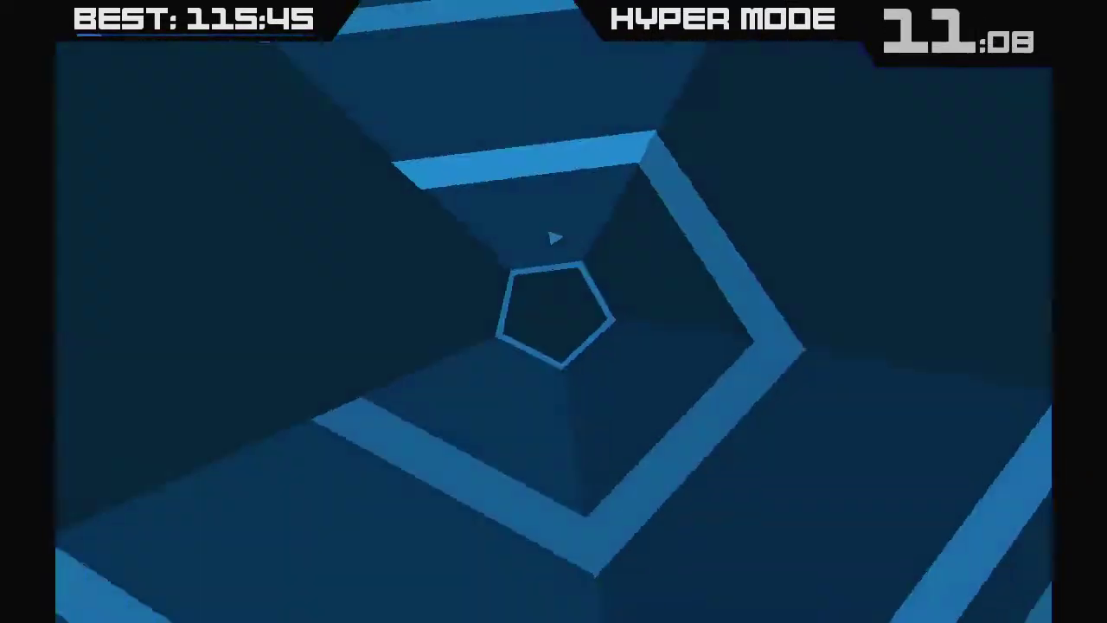
pyautogui.press('Left')
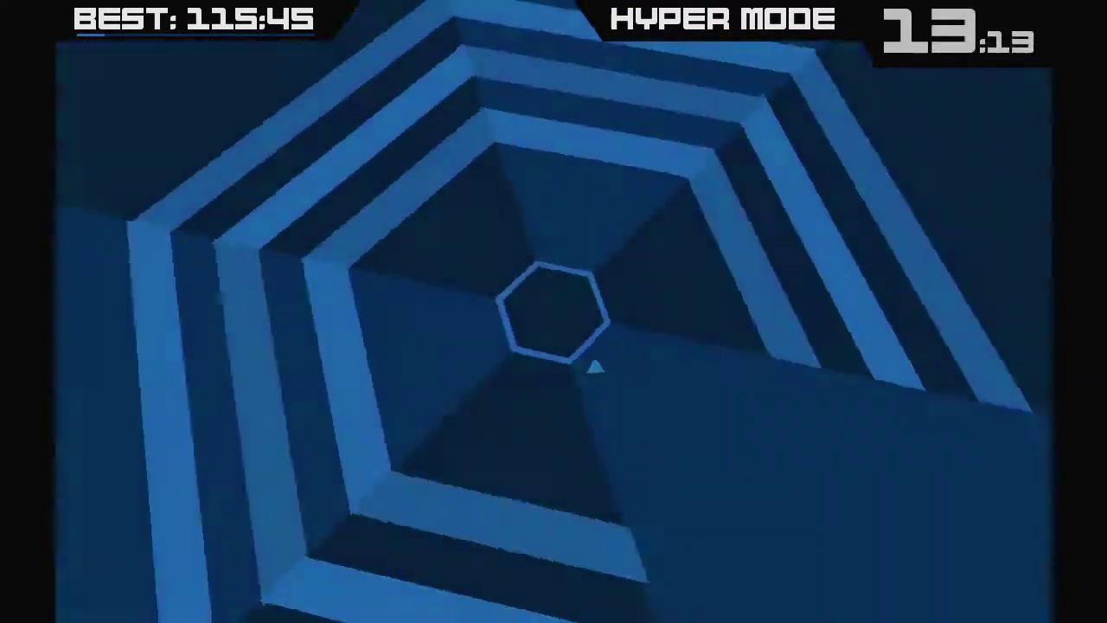
pyautogui.press('Left')
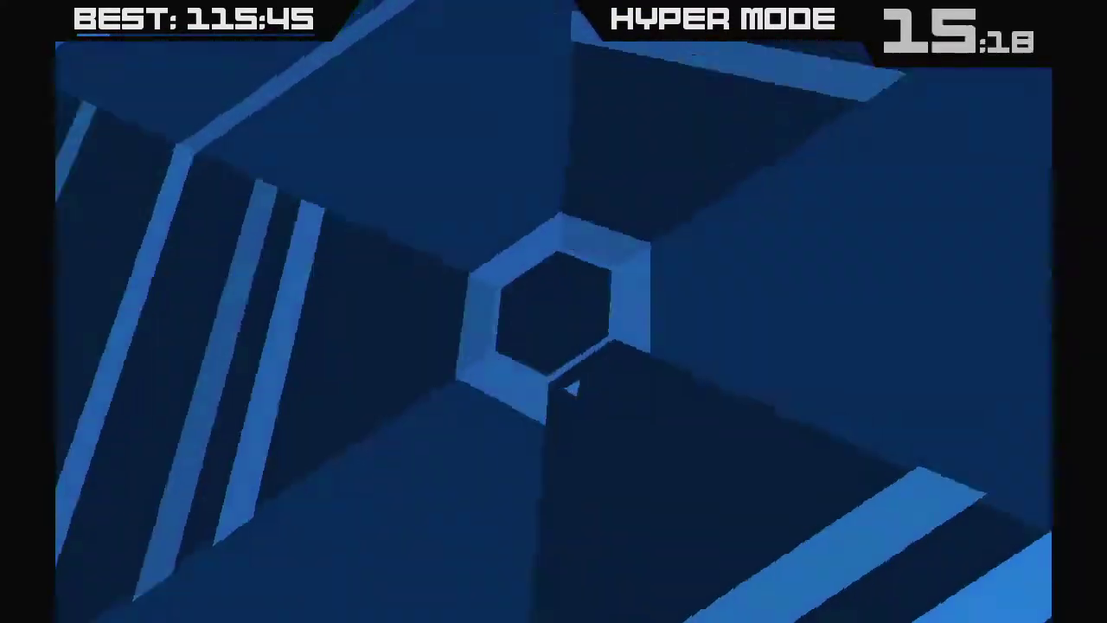
pyautogui.press('Right')
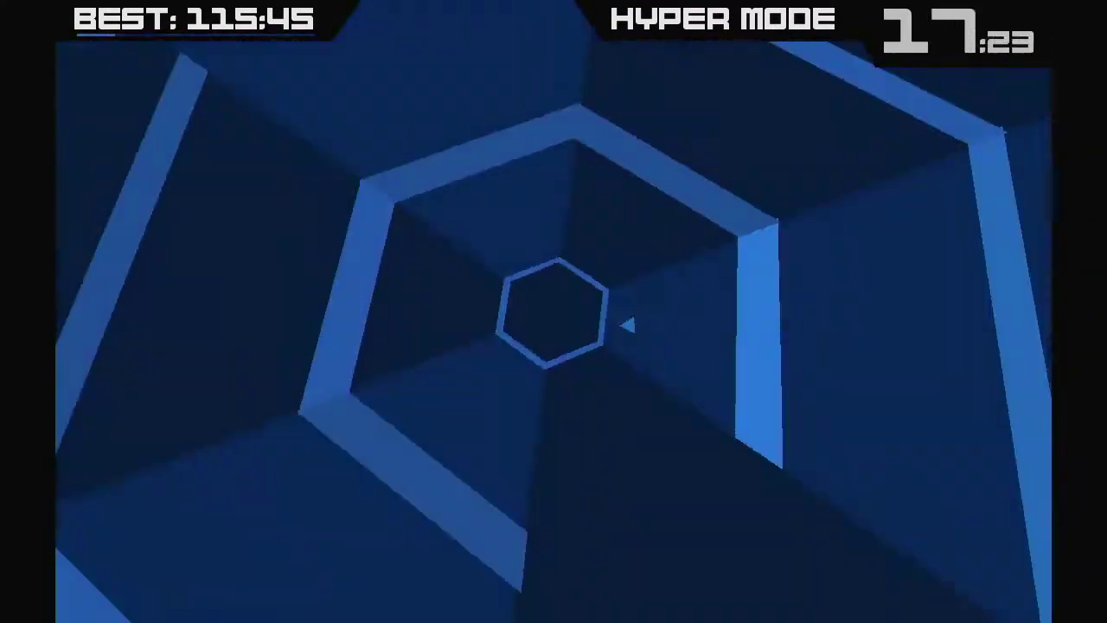
pyautogui.press('Left')
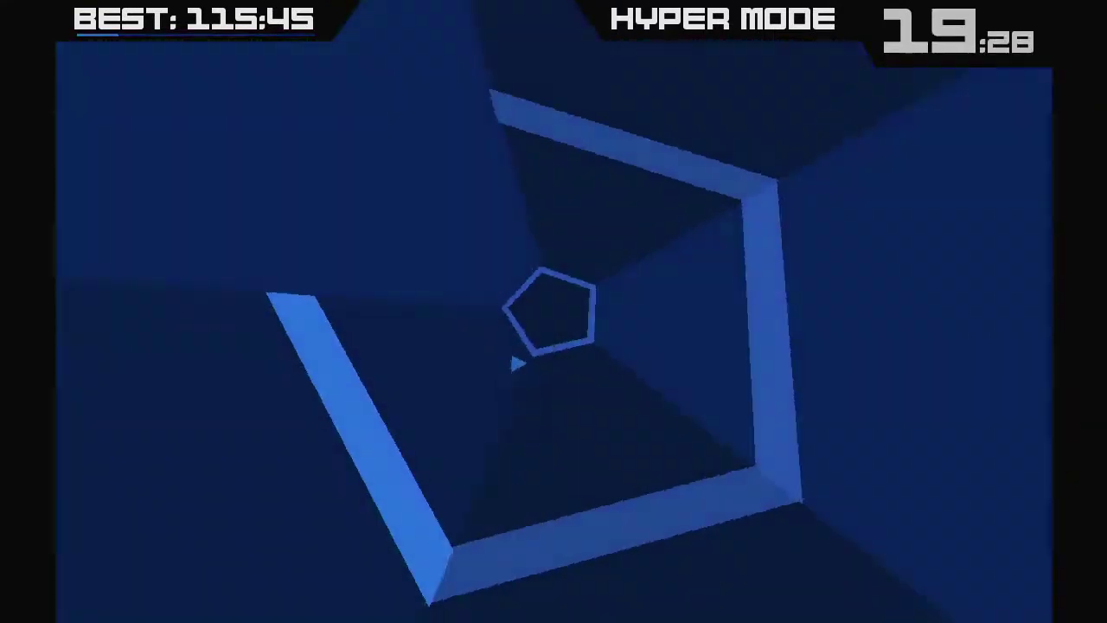
pyautogui.press('Right')
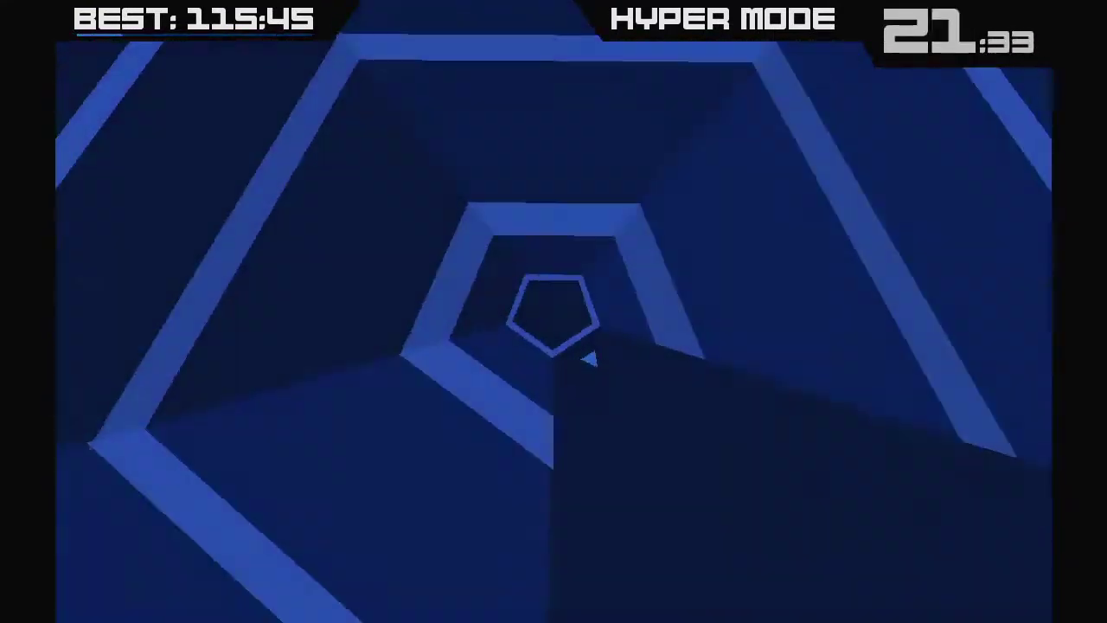
pyautogui.press('Left')
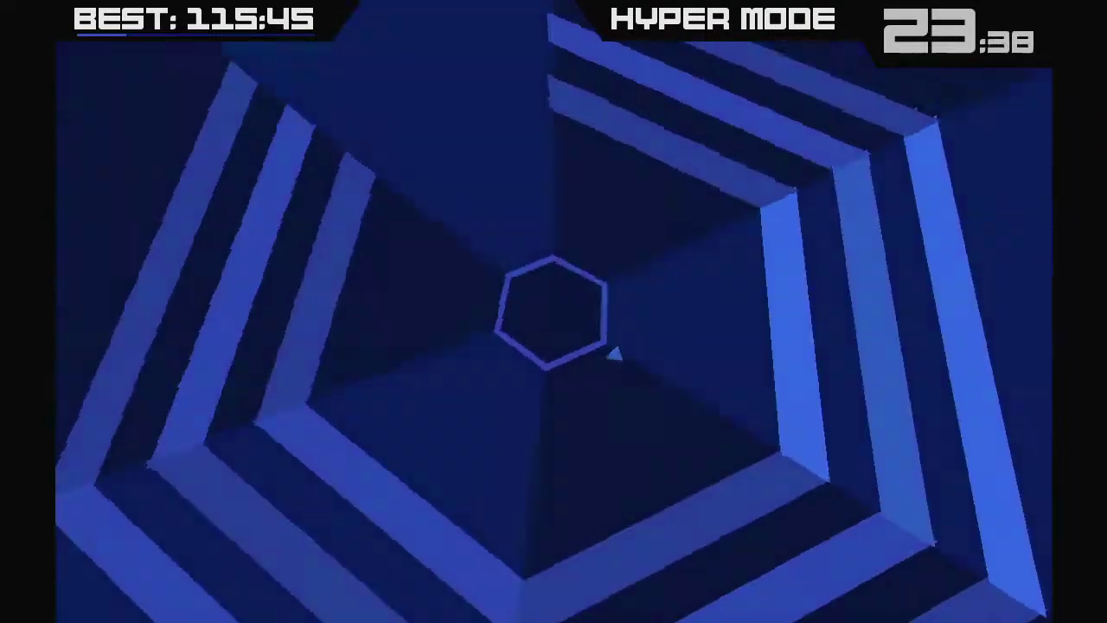
pyautogui.press('Right')
pyautogui.press('Left')
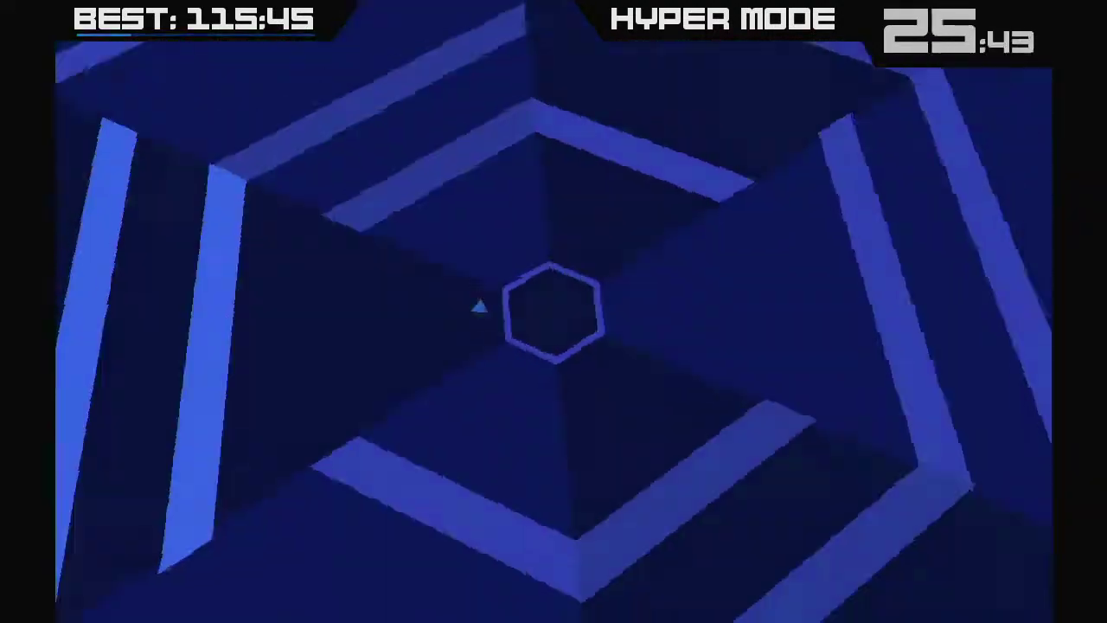
pyautogui.press('Right')
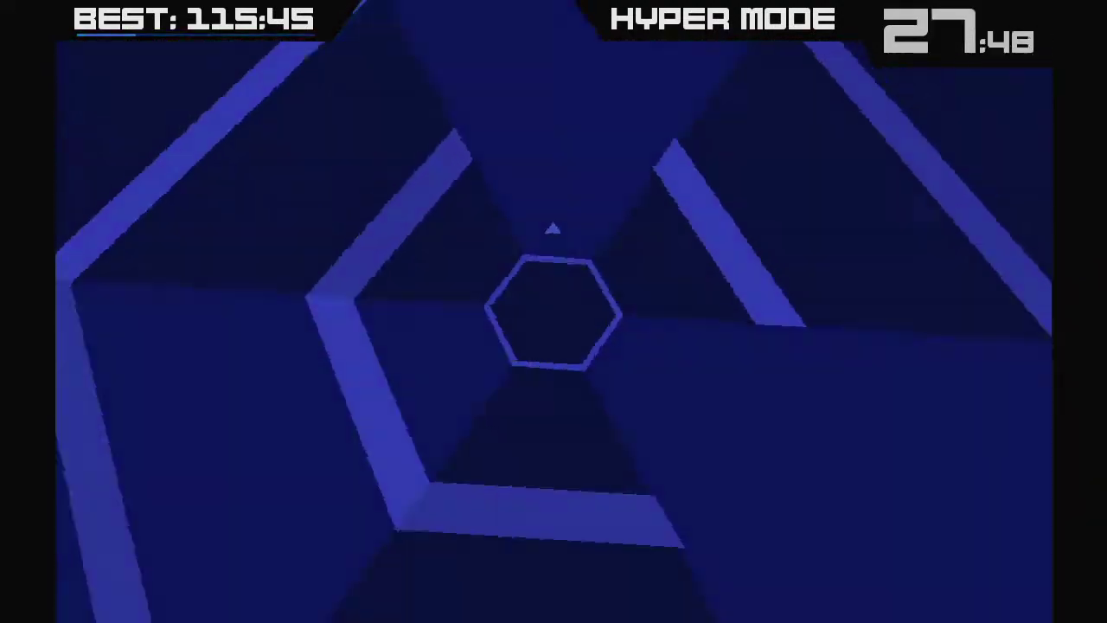
pyautogui.press('Left')
pyautogui.press('Right')
pyautogui.press('Left')
pyautogui.press('Right')
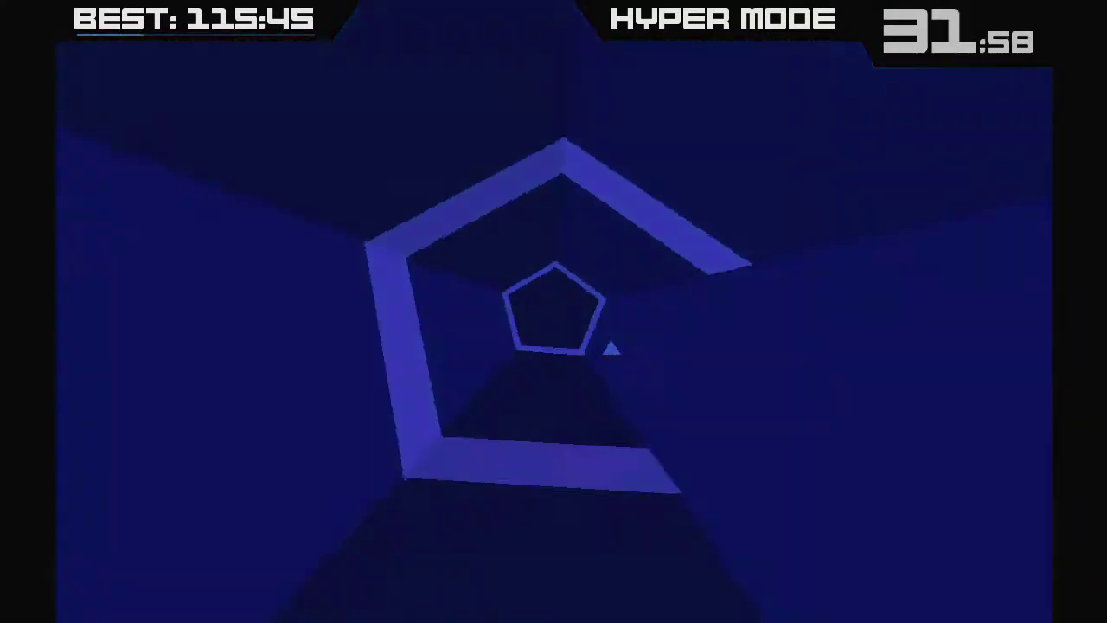
pyautogui.press('Left')
pyautogui.press('Left')
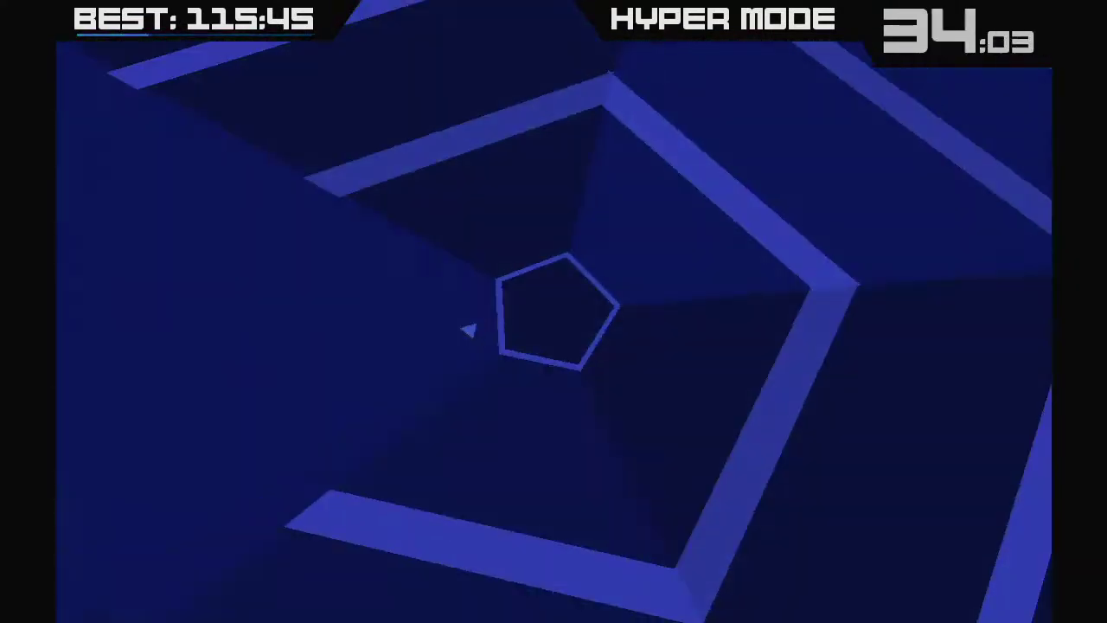
pyautogui.press('Left')
pyautogui.press('Left')
pyautogui.press('Right')
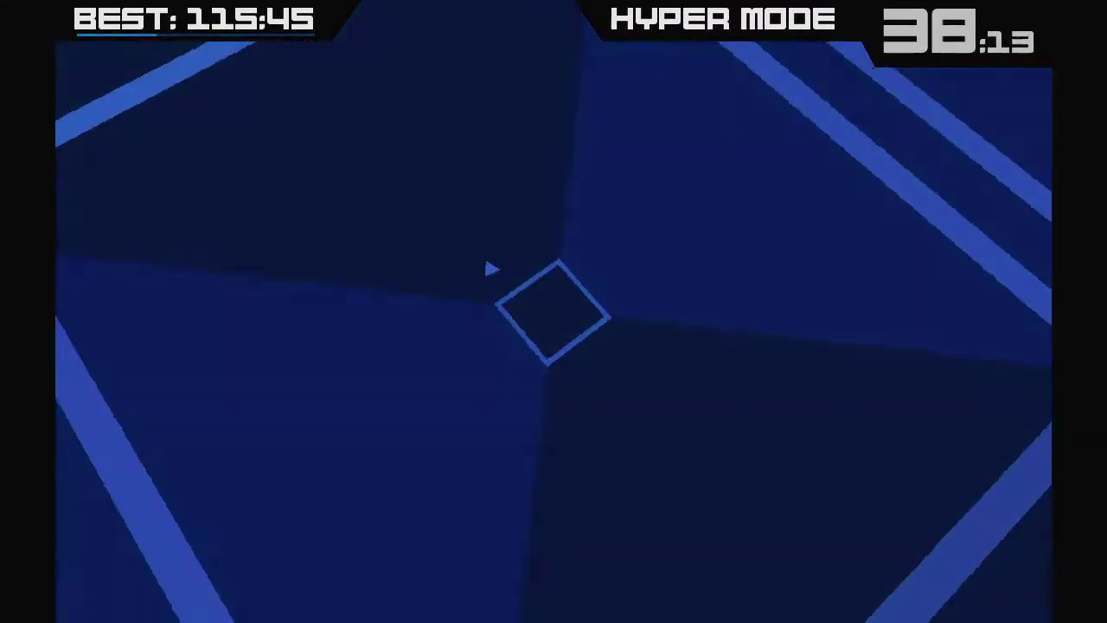
pyautogui.press('Right')
pyautogui.press('Left')
pyautogui.press('Left')
pyautogui.press('Right')
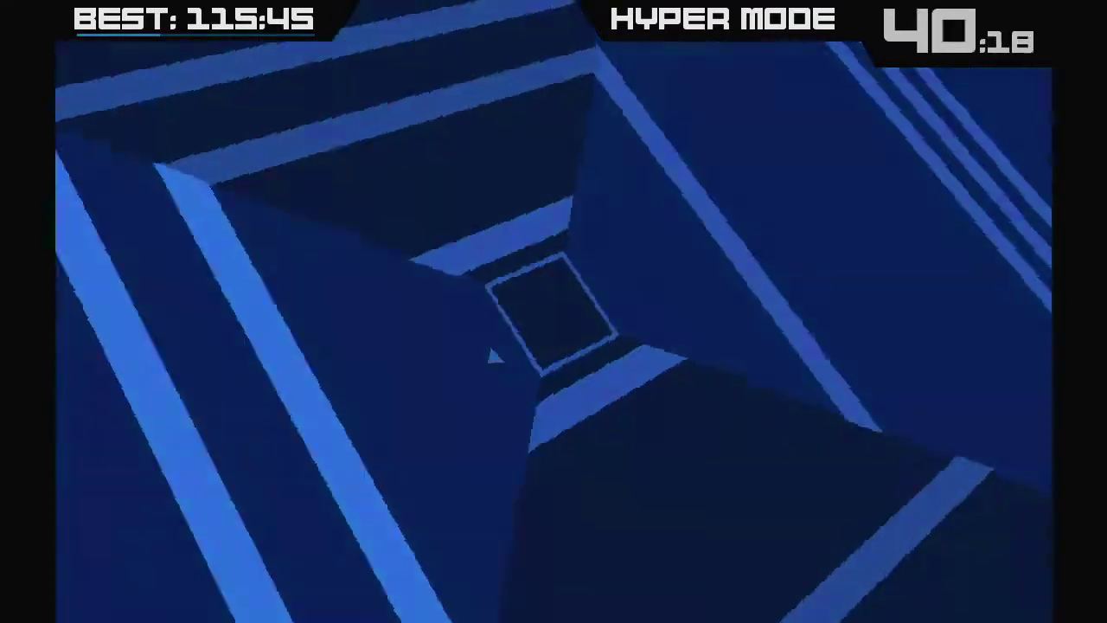
pyautogui.press('Right')
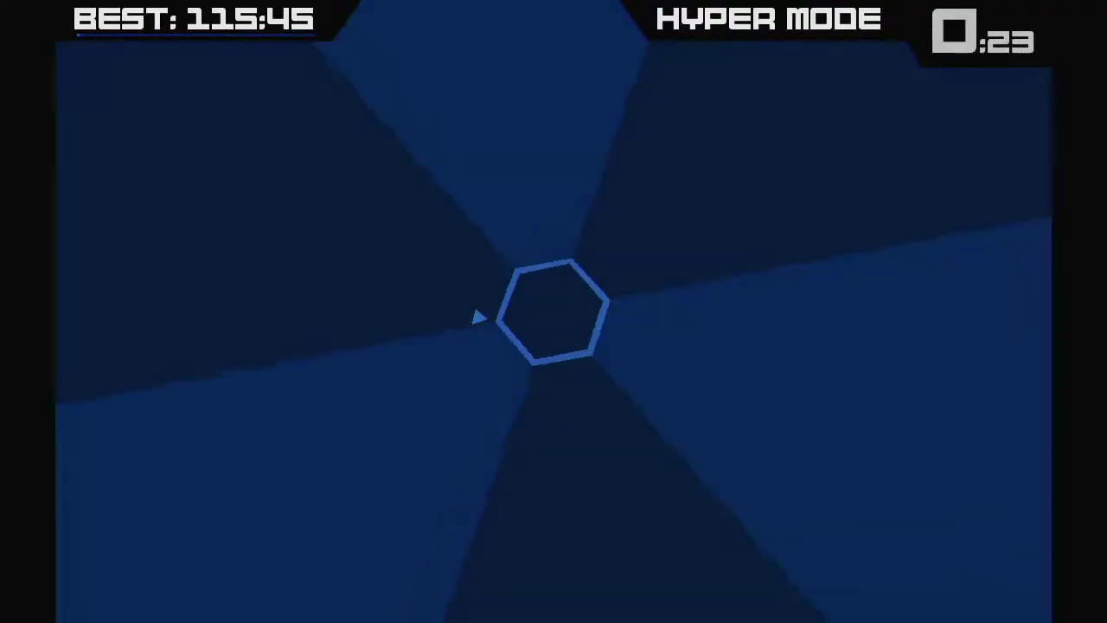
pyautogui.press('Right')
pyautogui.press('Right')
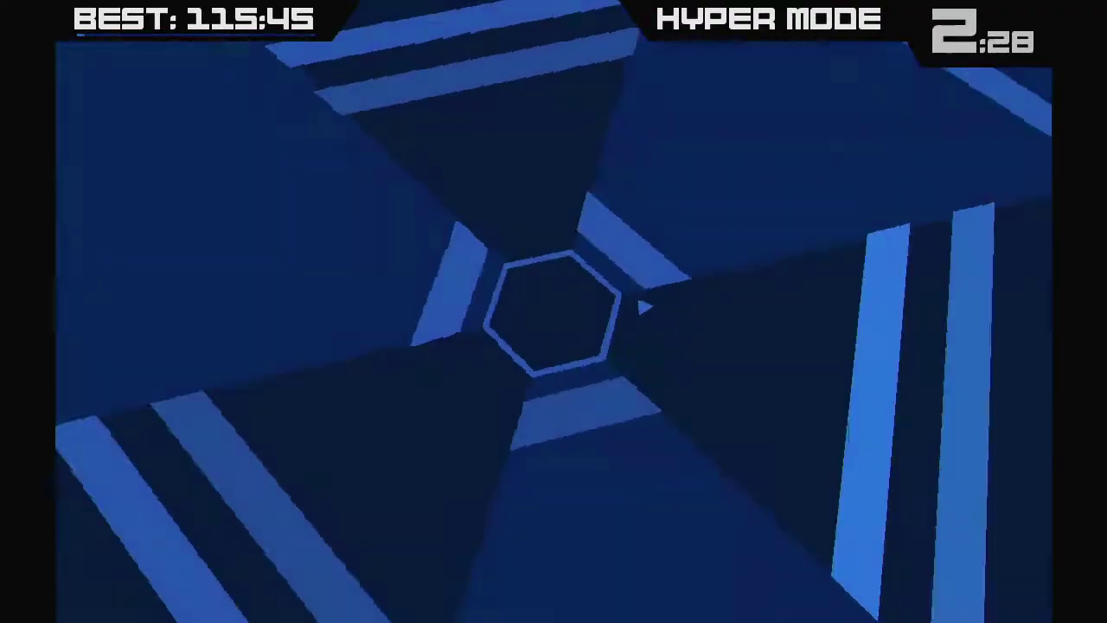
pyautogui.press('Right')
pyautogui.press('Left')
pyautogui.press('Right')
pyautogui.press('Left')
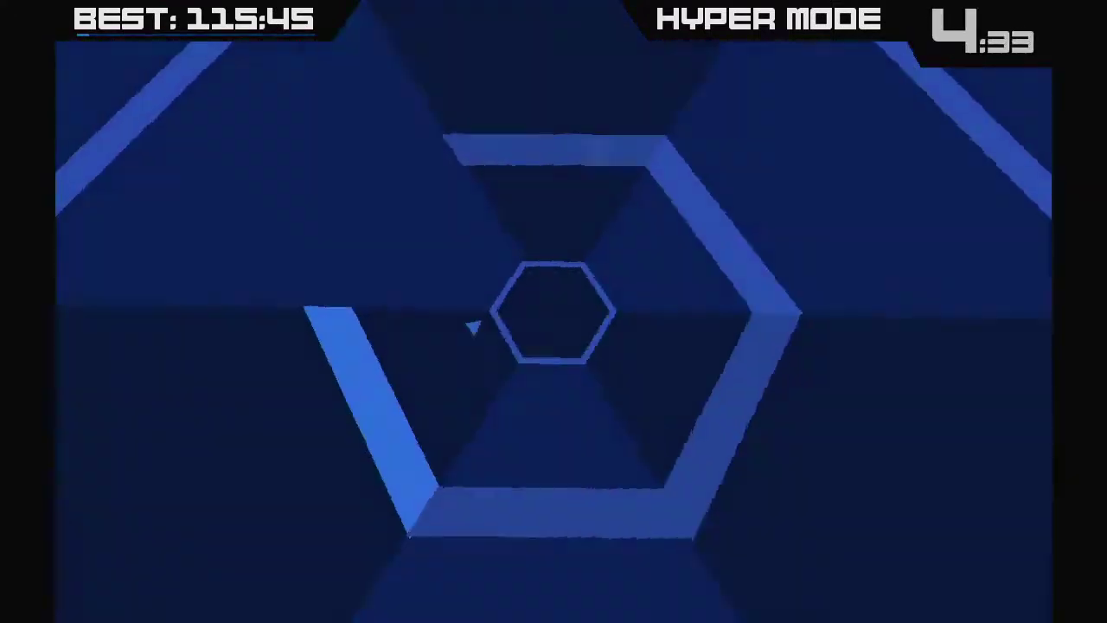
pyautogui.press('Right')
pyautogui.press('Left')
pyautogui.press('Right')
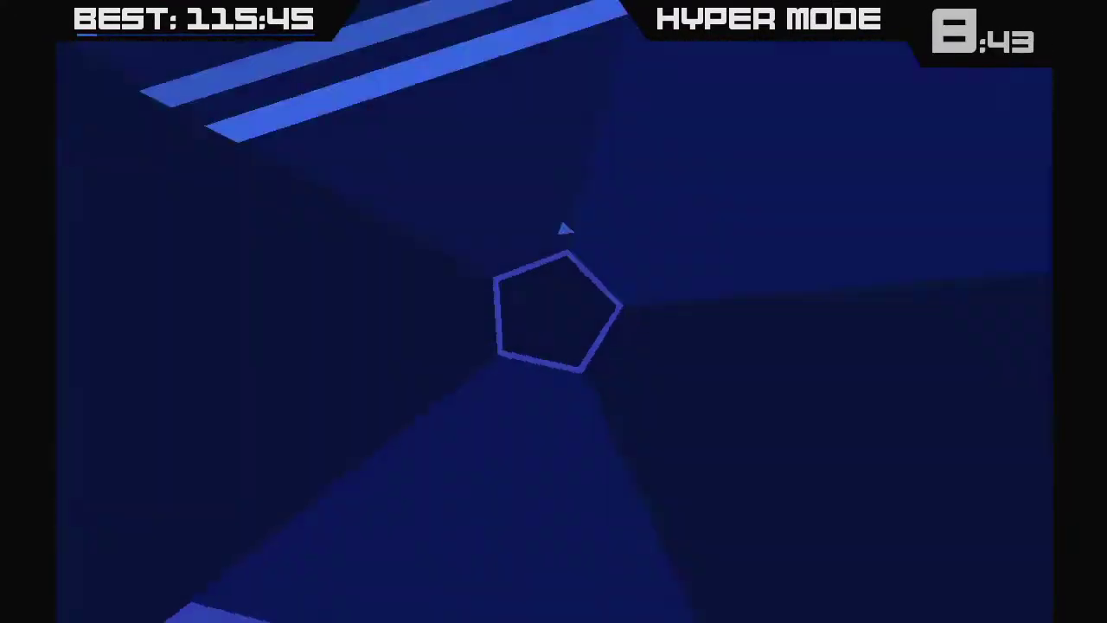
pyautogui.press('Right')
pyautogui.press('Left')
pyautogui.press('Left')
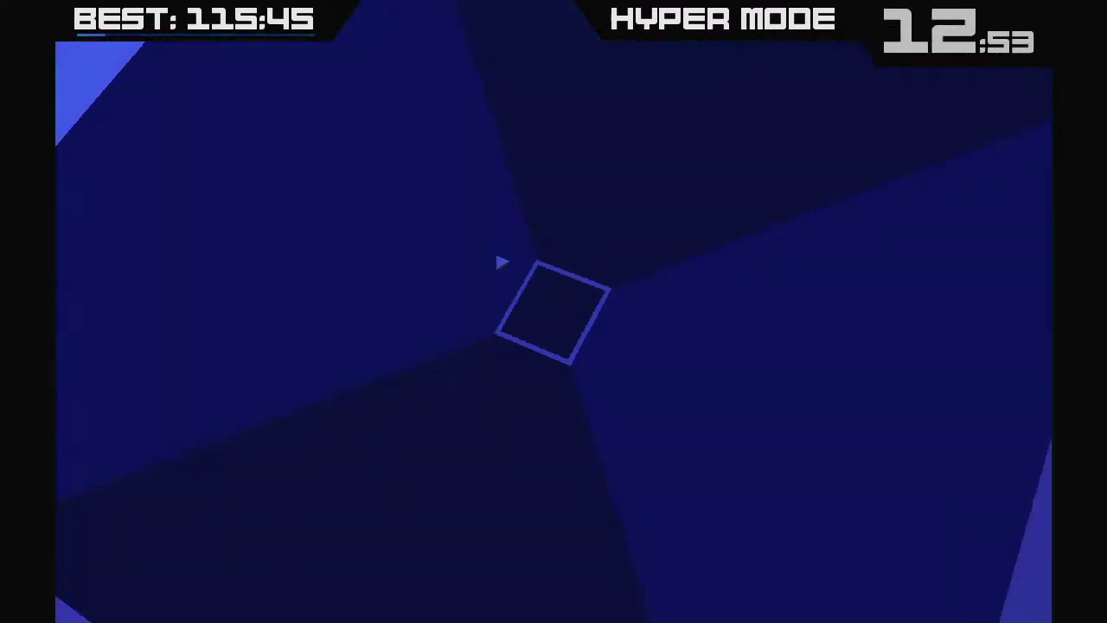
pyautogui.press('Right')
pyautogui.press('Left')
pyautogui.press('Right')
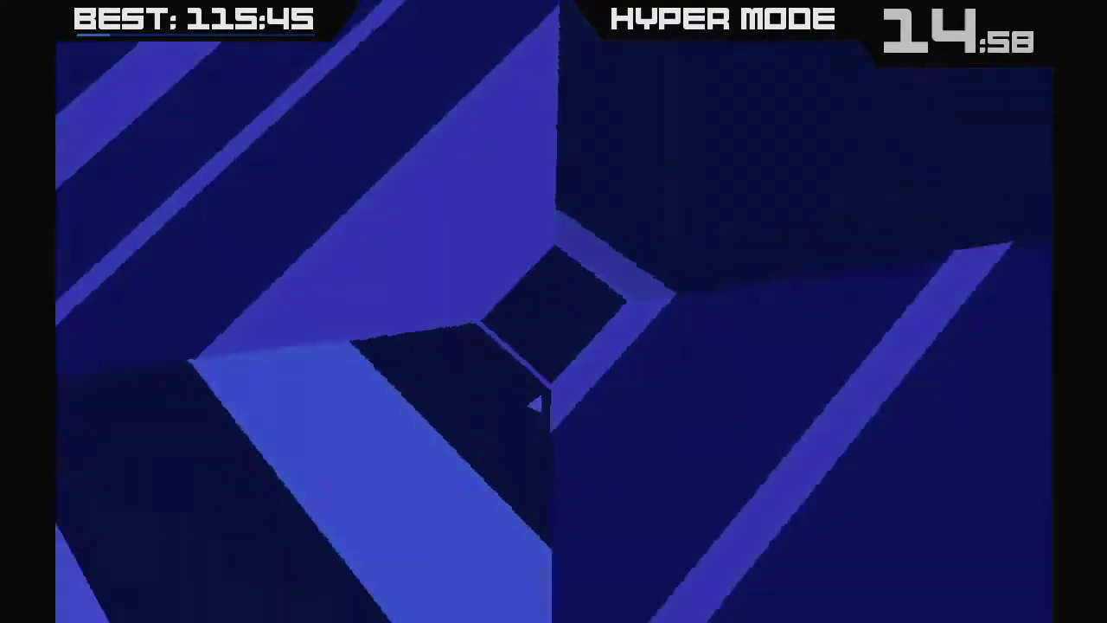
pyautogui.press('Right')
pyautogui.press('Left')
pyautogui.press('Right')
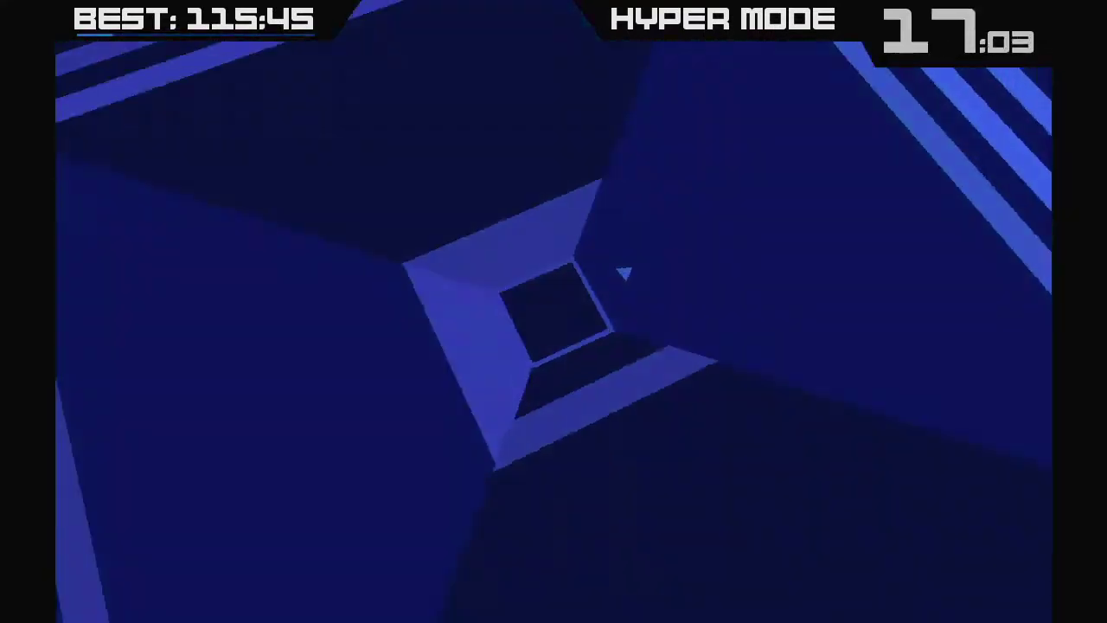
pyautogui.press('Left')
pyautogui.press('Left')
pyautogui.press('Left')
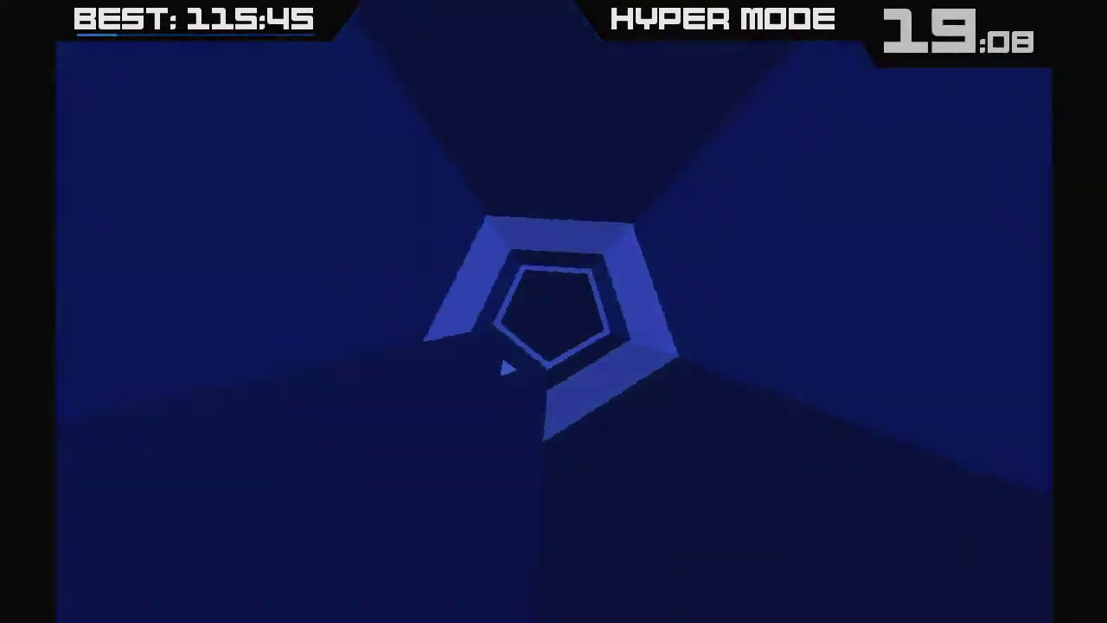
pyautogui.press('Right')
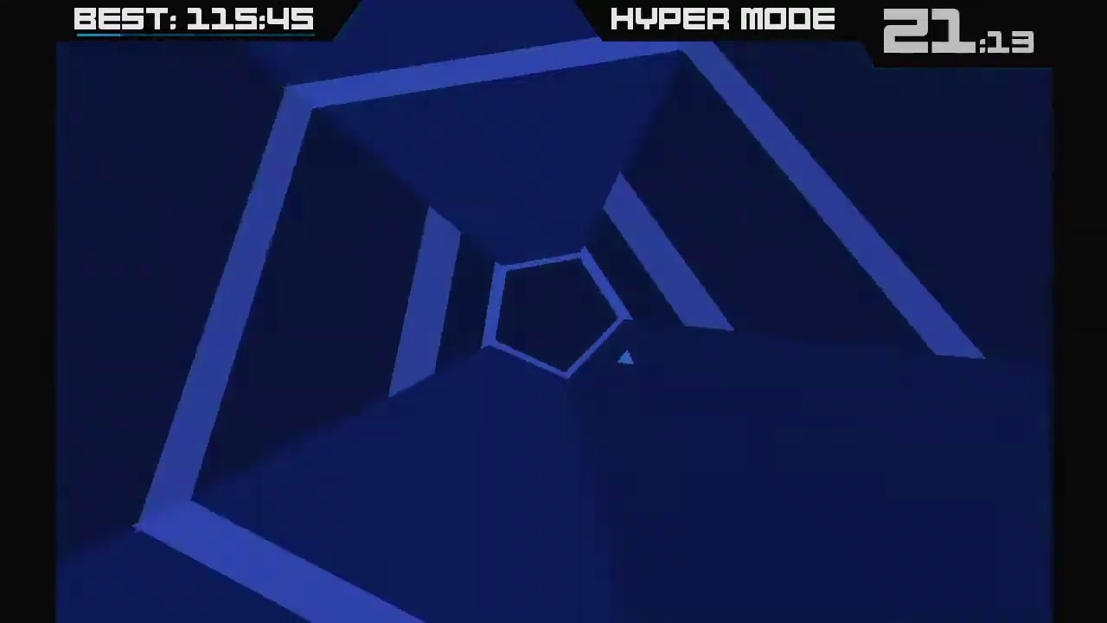
pyautogui.press('Right')
pyautogui.press('Right')
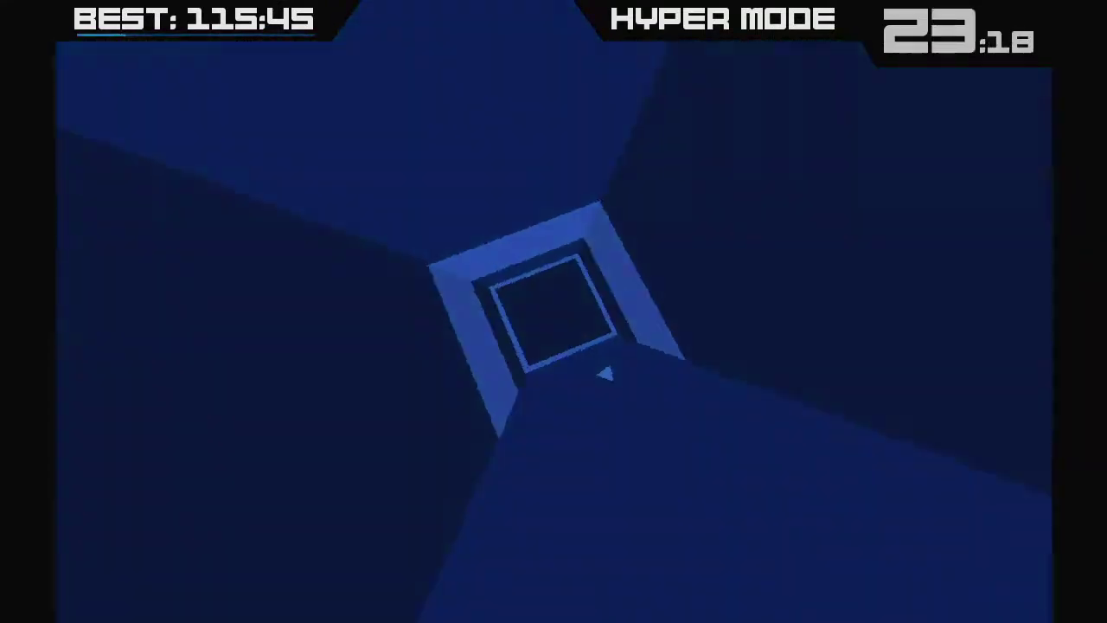
pyautogui.press('Right')
pyautogui.press('Right')
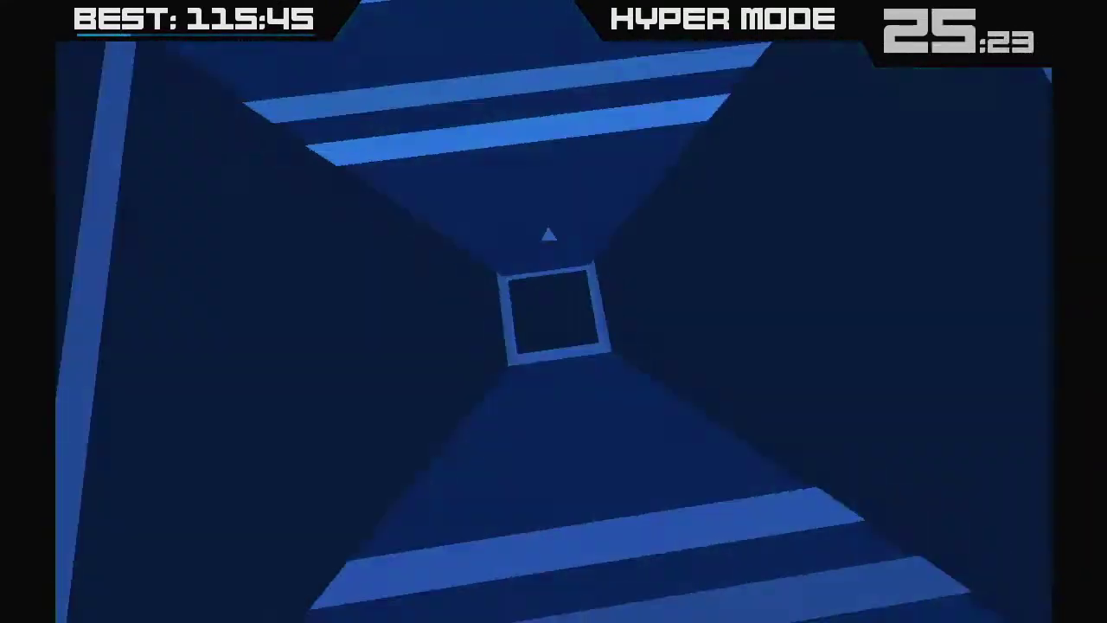
pyautogui.press('space')
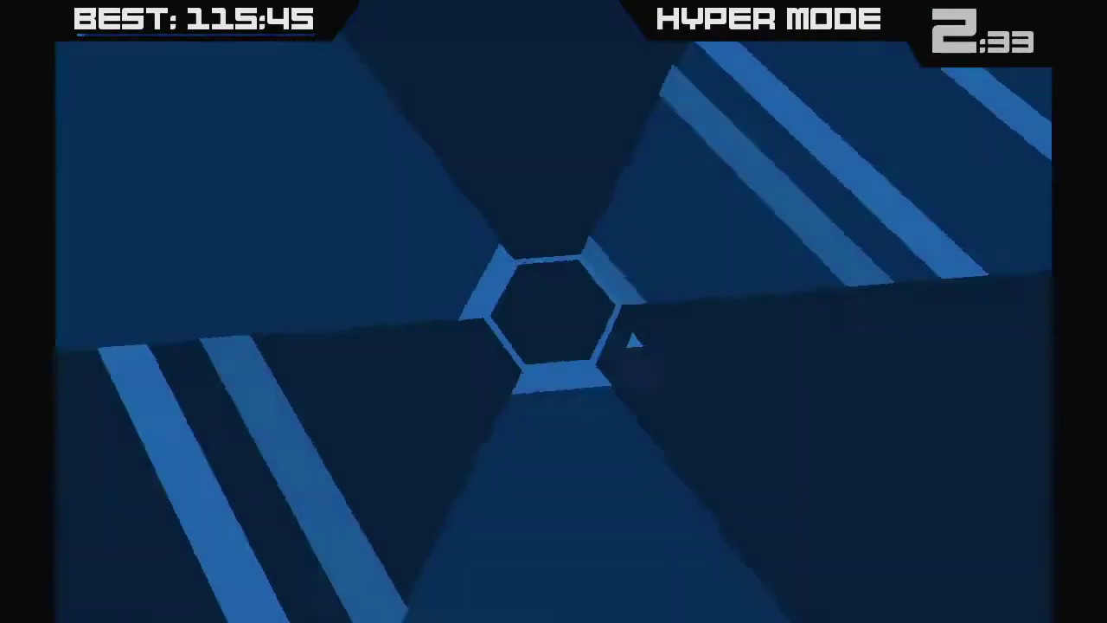
pyautogui.press('Left')
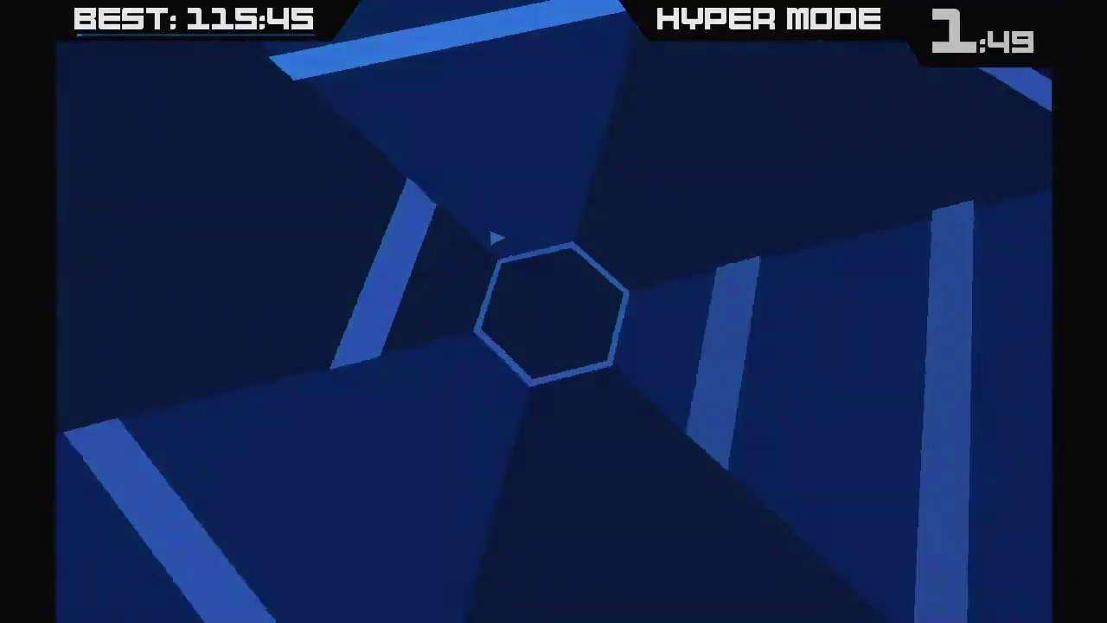
pyautogui.press('Right')
pyautogui.press('Right')
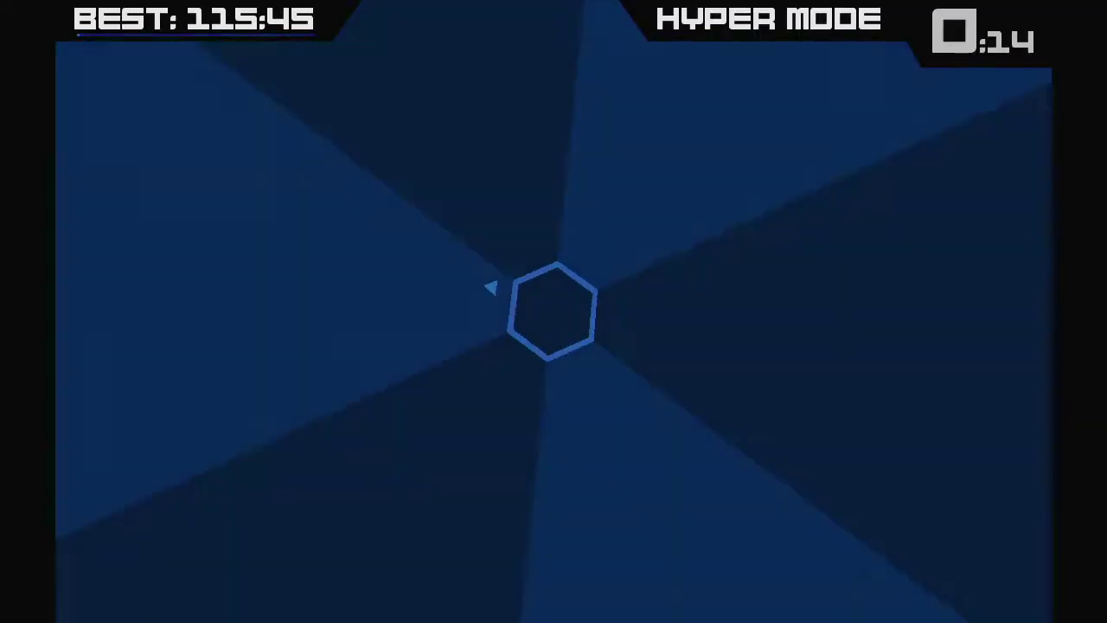
pyautogui.press('Right')
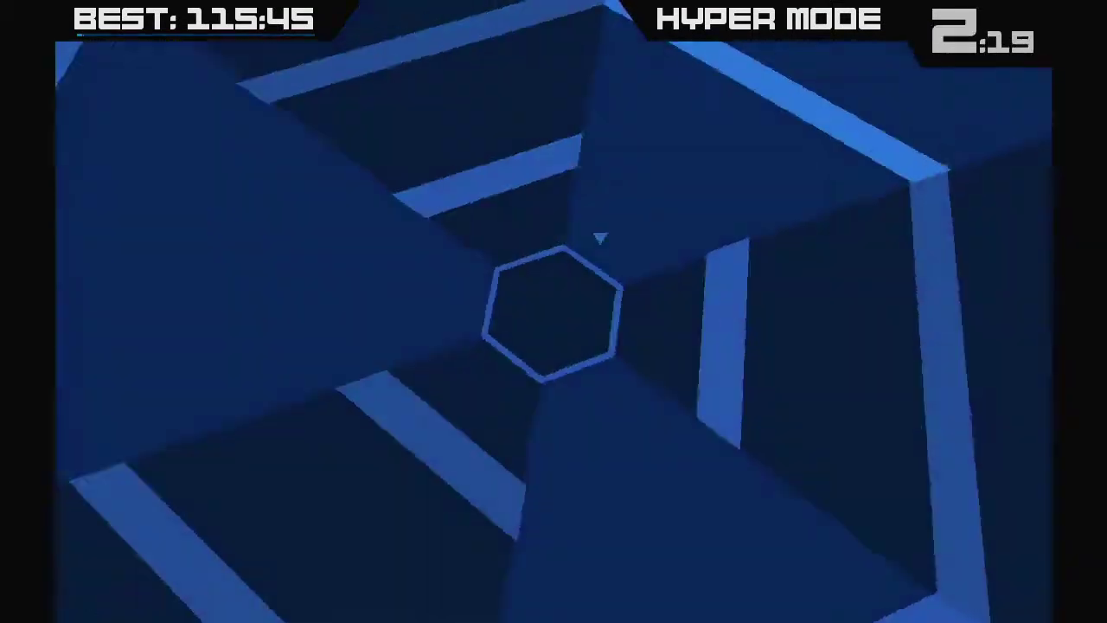
pyautogui.press('Left')
pyautogui.press('Right')
pyautogui.press('Right')
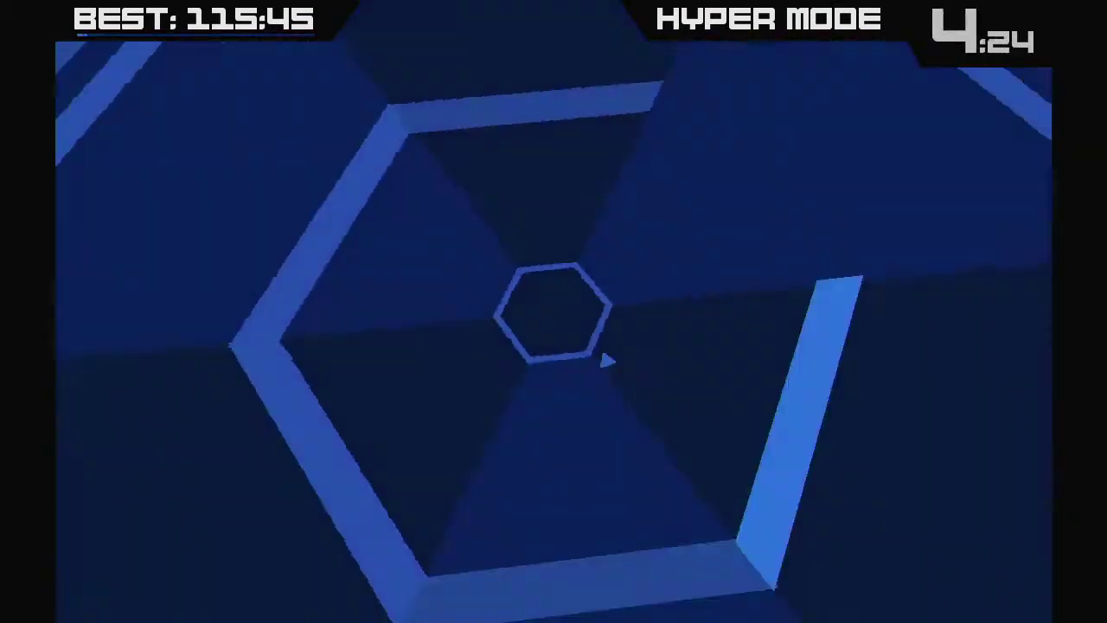
pyautogui.press('Right')
pyautogui.press('Left')
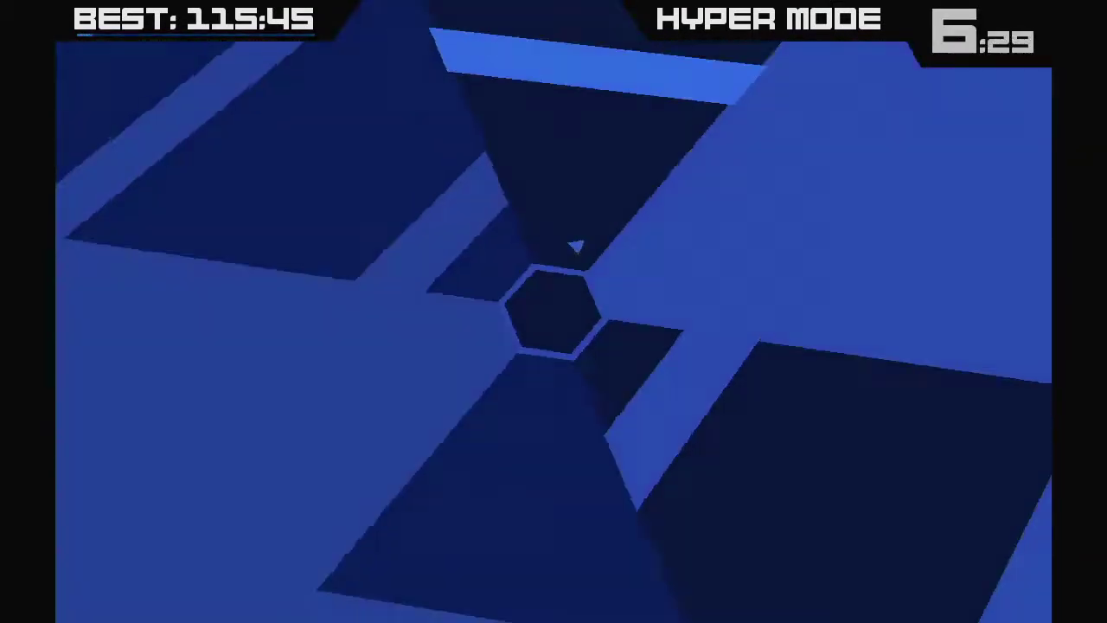
pyautogui.press('Left')
pyautogui.press('Left')
pyautogui.press('Left')
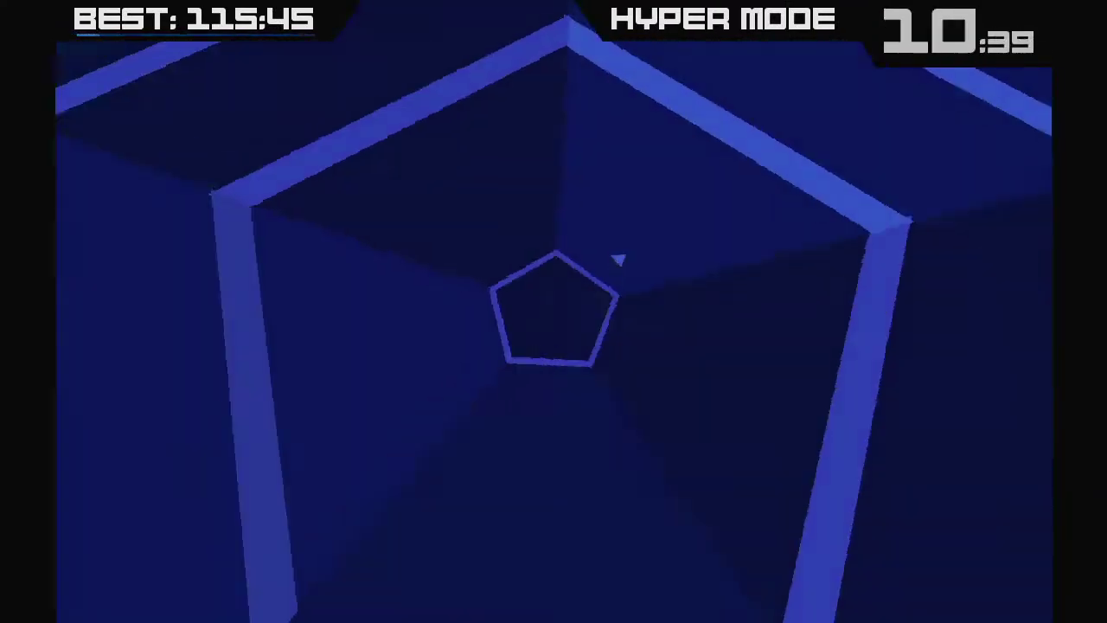
pyautogui.press('Left')
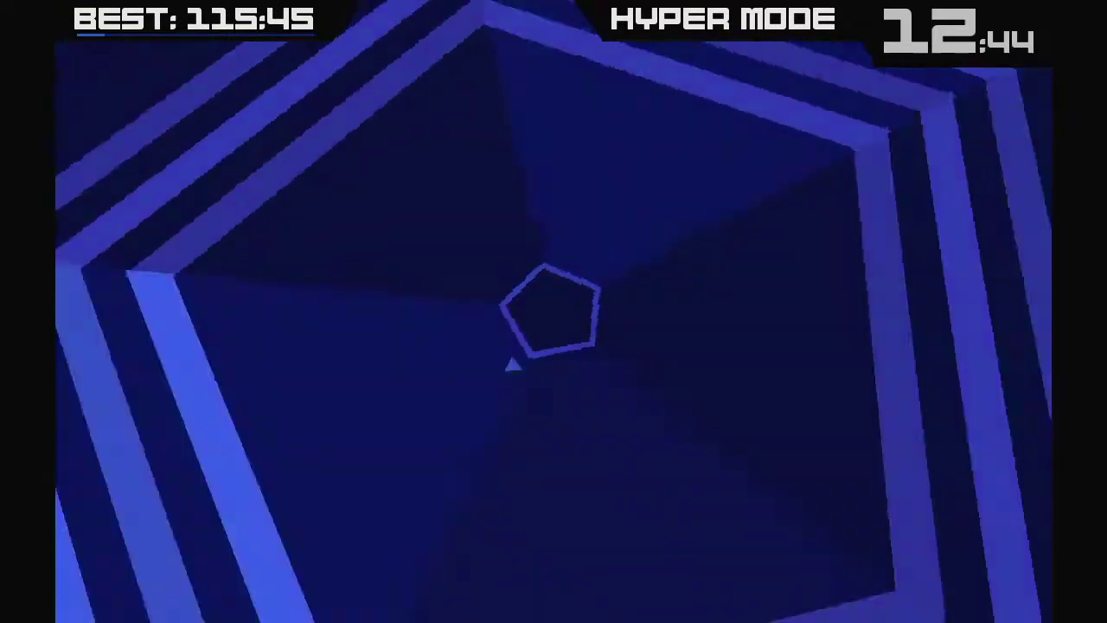
pyautogui.press('Right')
pyautogui.press('Right')
pyautogui.press('Right')
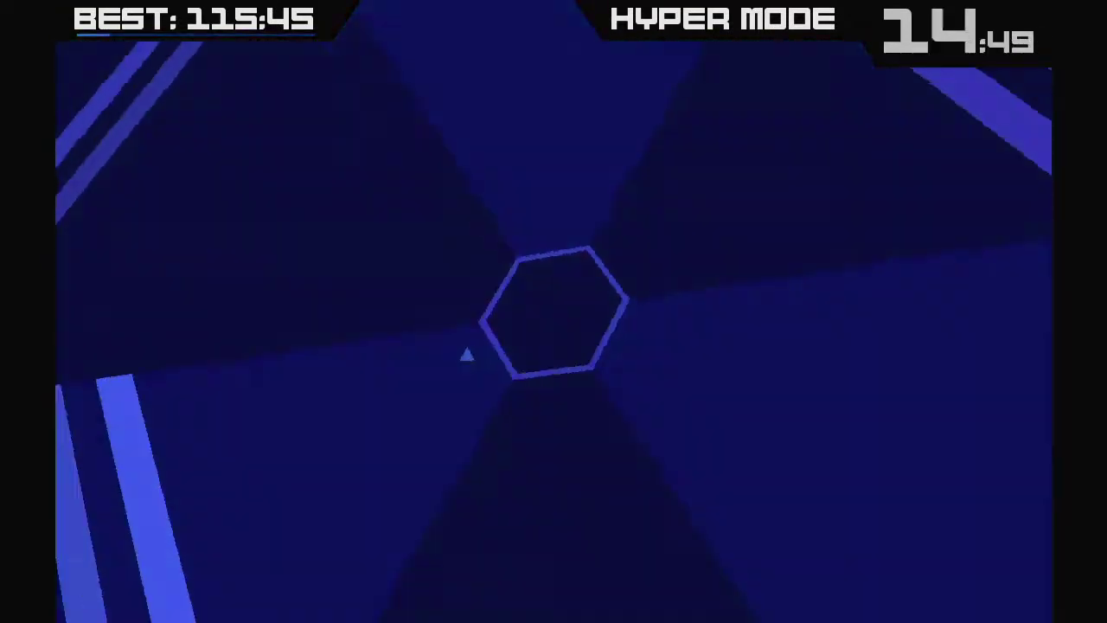
pyautogui.press('Right')
pyautogui.press('Left')
pyautogui.press('Left')
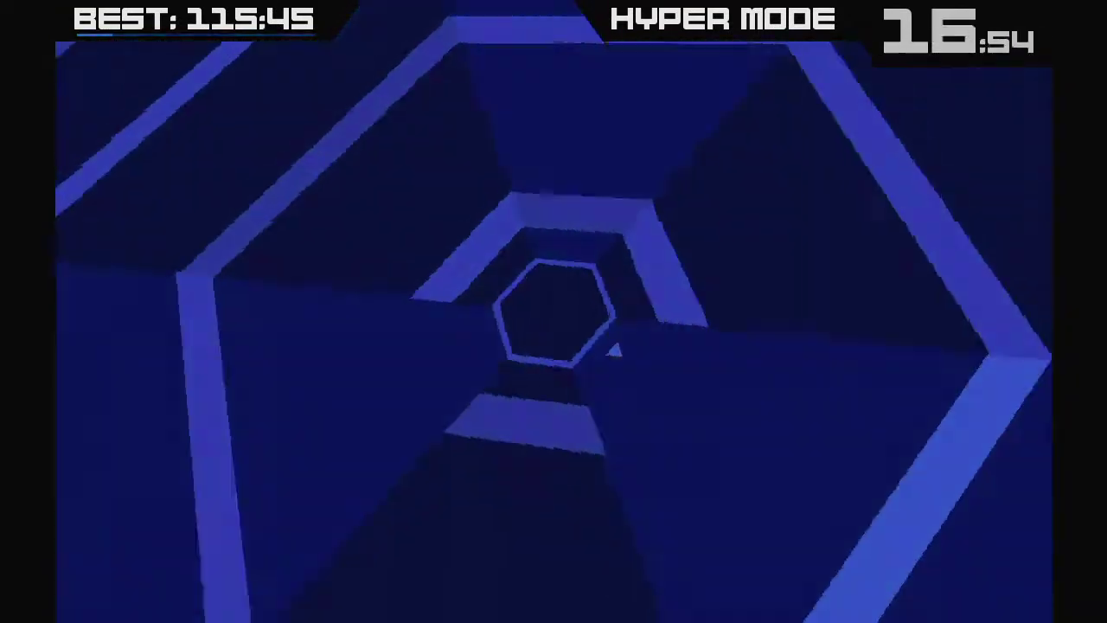
pyautogui.press('Left')
pyautogui.press('Right')
pyautogui.press('Right')
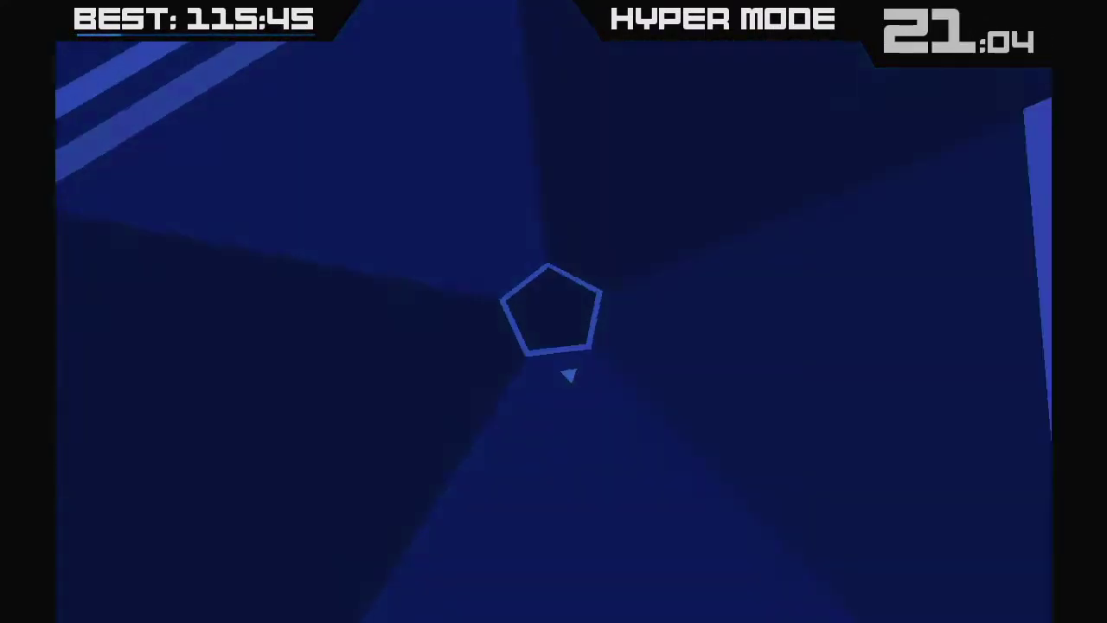
pyautogui.press('Right')
pyautogui.press('Left')
pyautogui.press('Right')
pyautogui.press('Right')
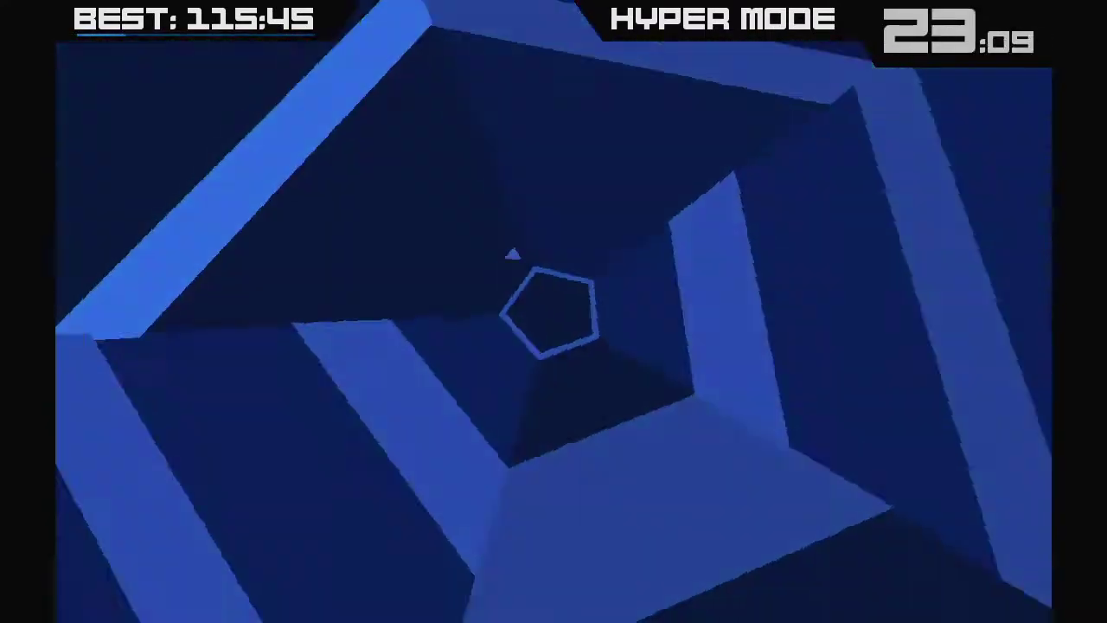
pyautogui.press('Right')
pyautogui.press('Left')
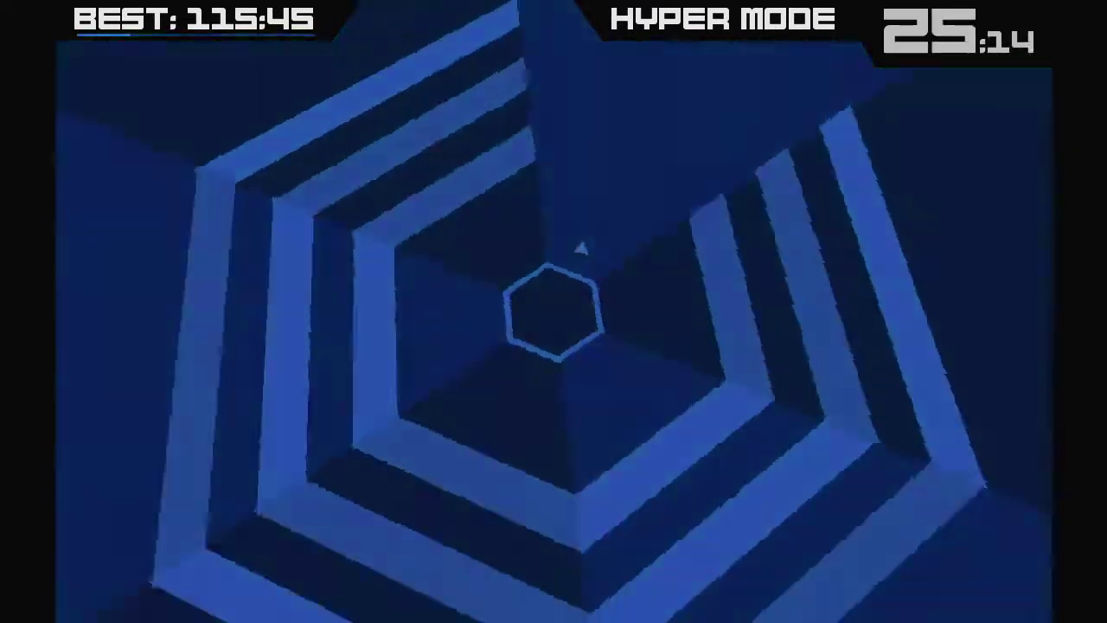
pyautogui.press('Right')
pyautogui.press('Right')
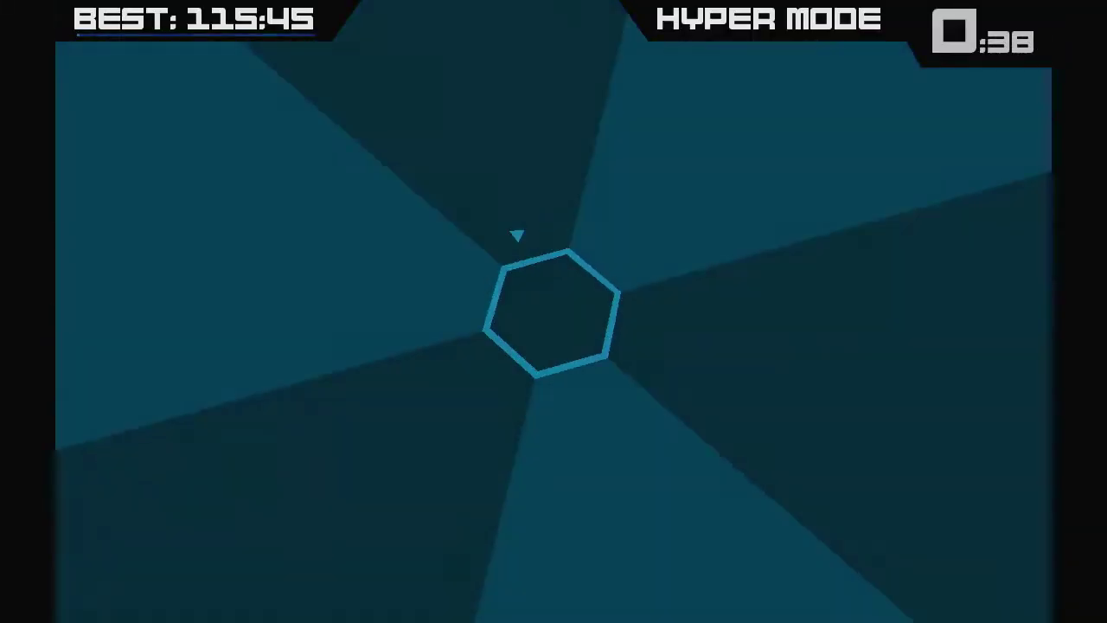
pyautogui.press('Right')
pyautogui.press('Right')
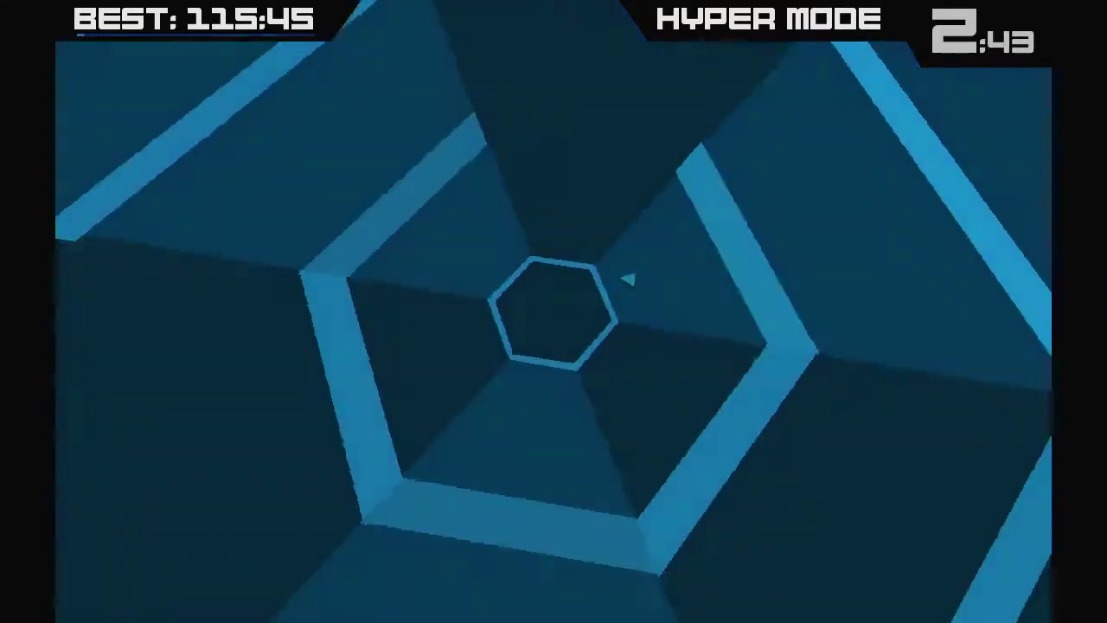
pyautogui.press('Right')
pyautogui.press('Left')
pyautogui.press('Left')
pyautogui.press('Left')
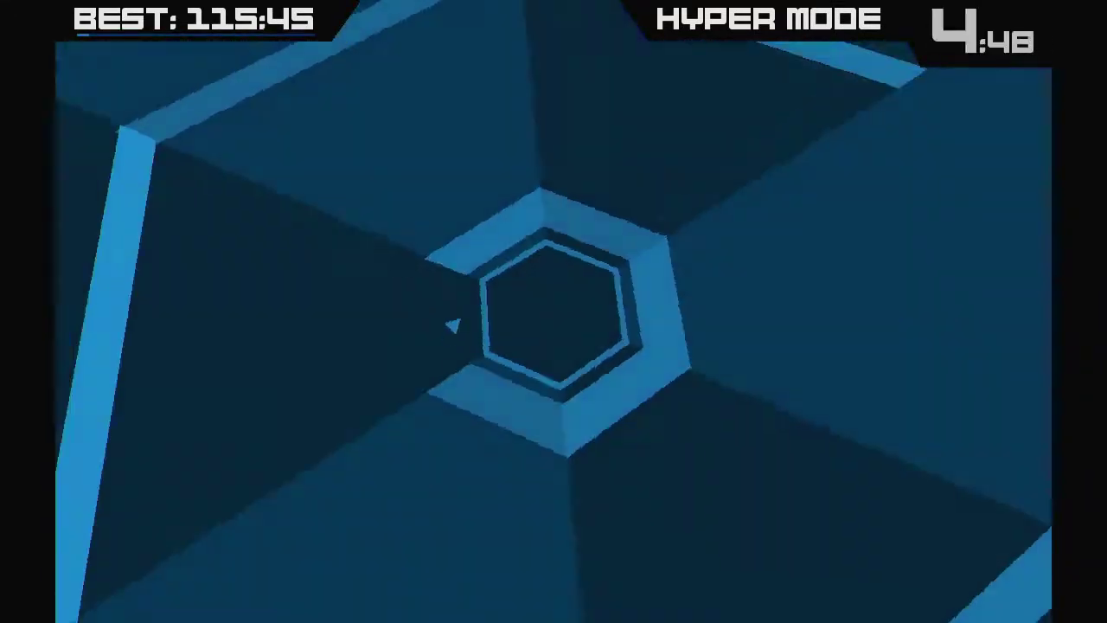
pyautogui.press('Left')
pyautogui.press('Right')
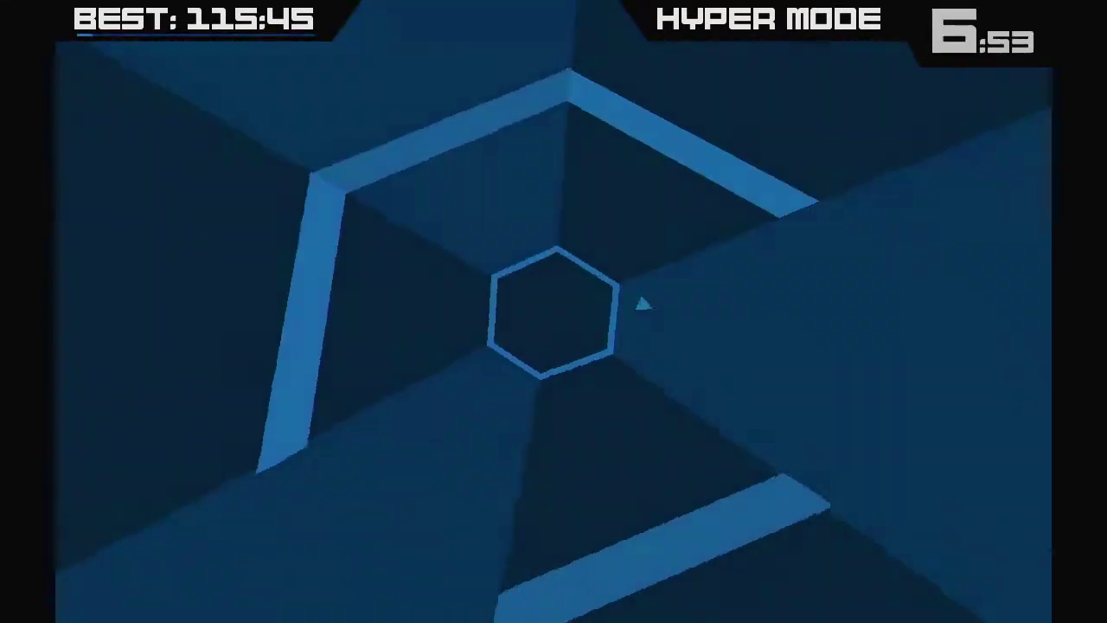
pyautogui.press('Left')
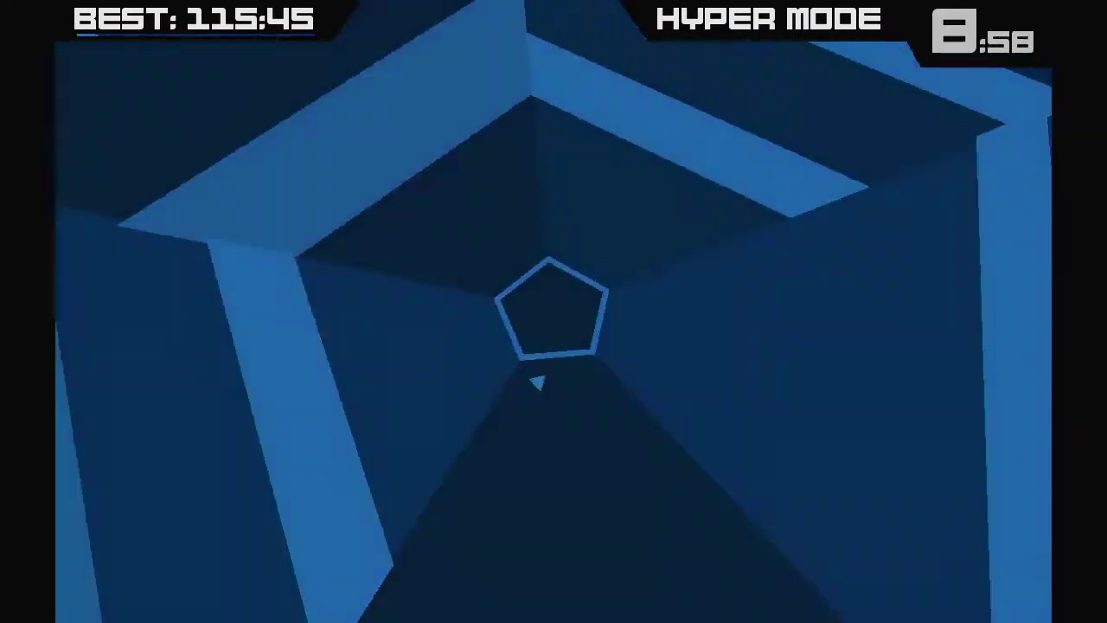
pyautogui.press('Left')
pyautogui.press('Left')
pyautogui.press('Left')
pyautogui.press('Left')
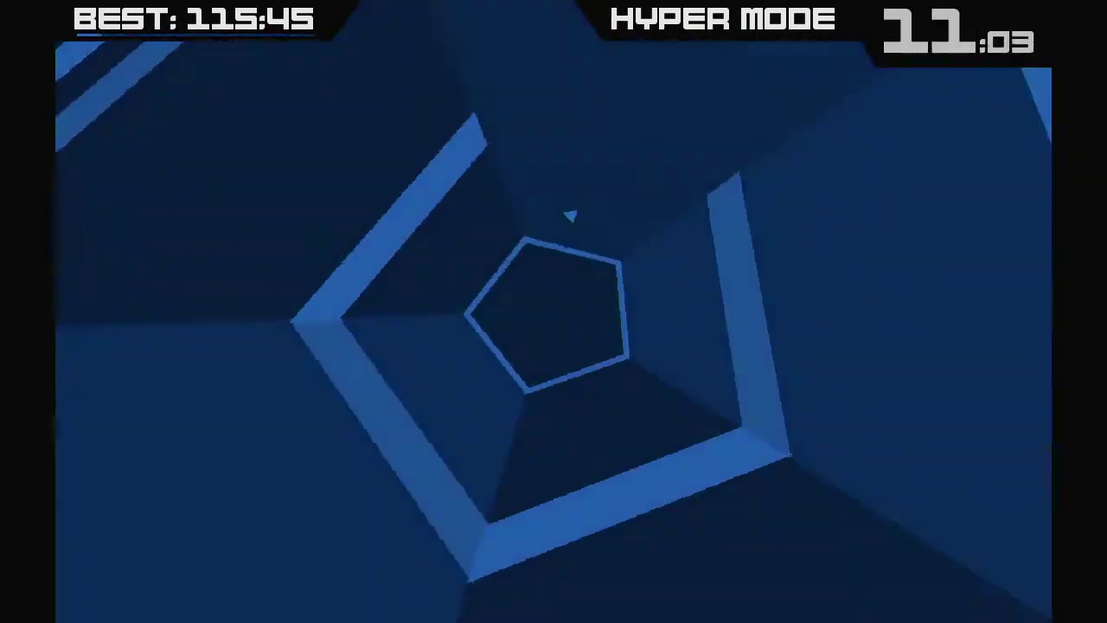
pyautogui.press('Left')
pyautogui.press('Left')
pyautogui.press('Left')
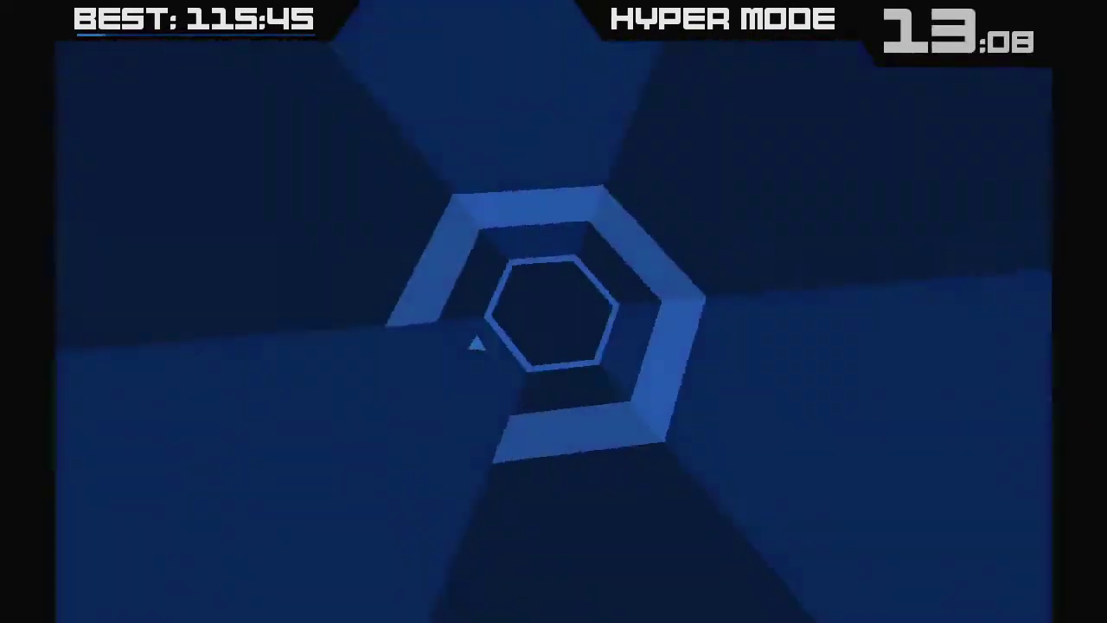
pyautogui.press('Right')
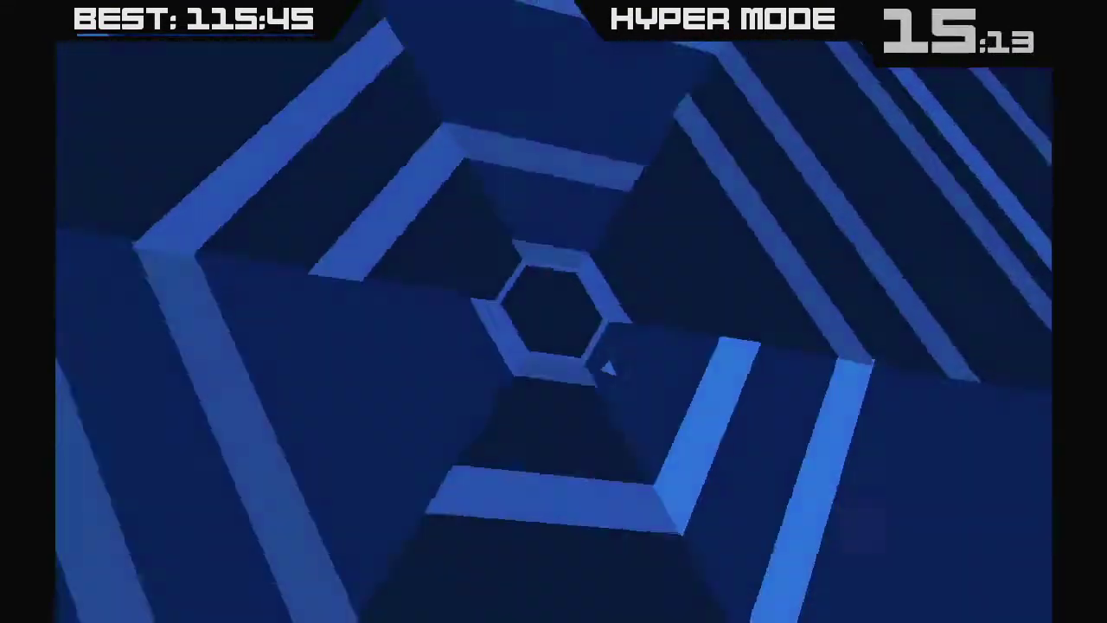
pyautogui.press('Right')
pyautogui.press('Right')
pyautogui.press('Right')
pyautogui.press('Right')
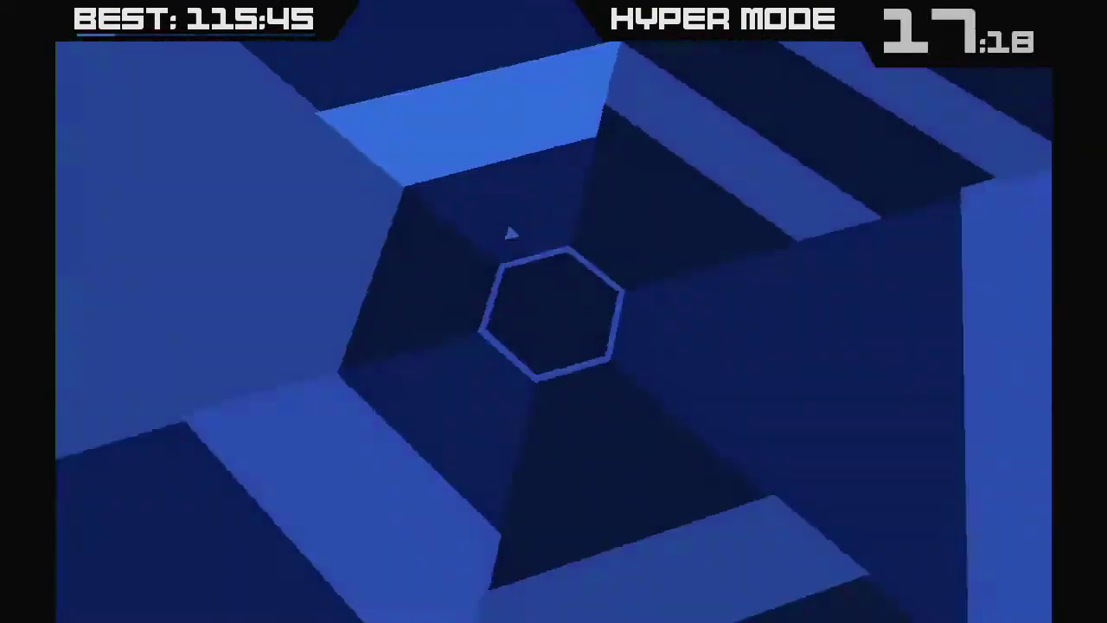
pyautogui.press('Left')
pyautogui.press('Right')
pyautogui.press('Right')
pyautogui.press('Left')
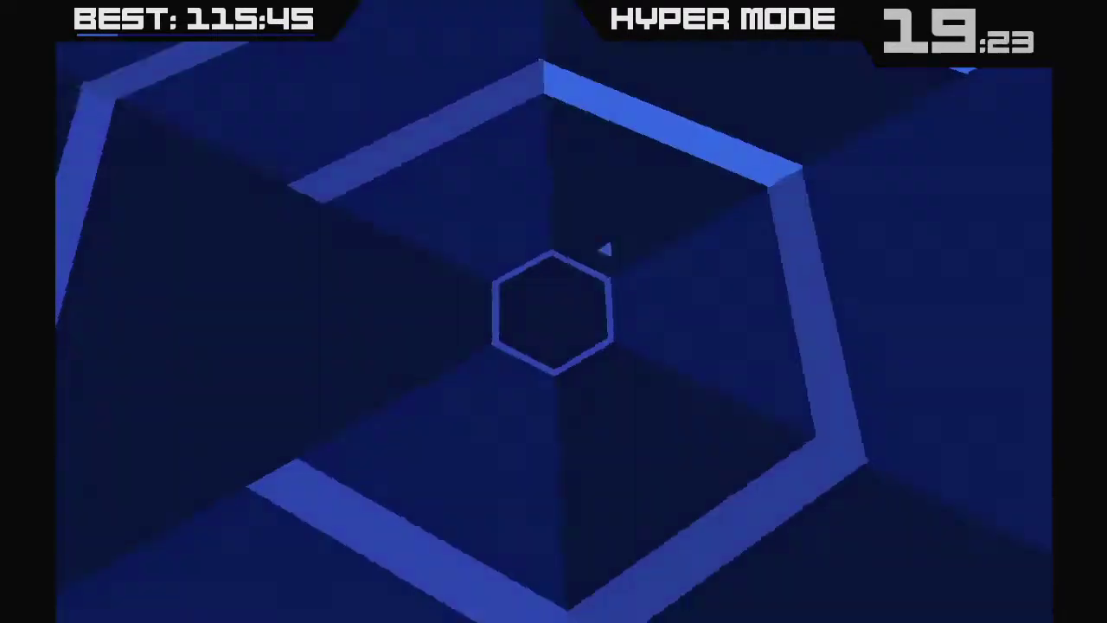
pyautogui.press('Left')
pyautogui.press('Right')
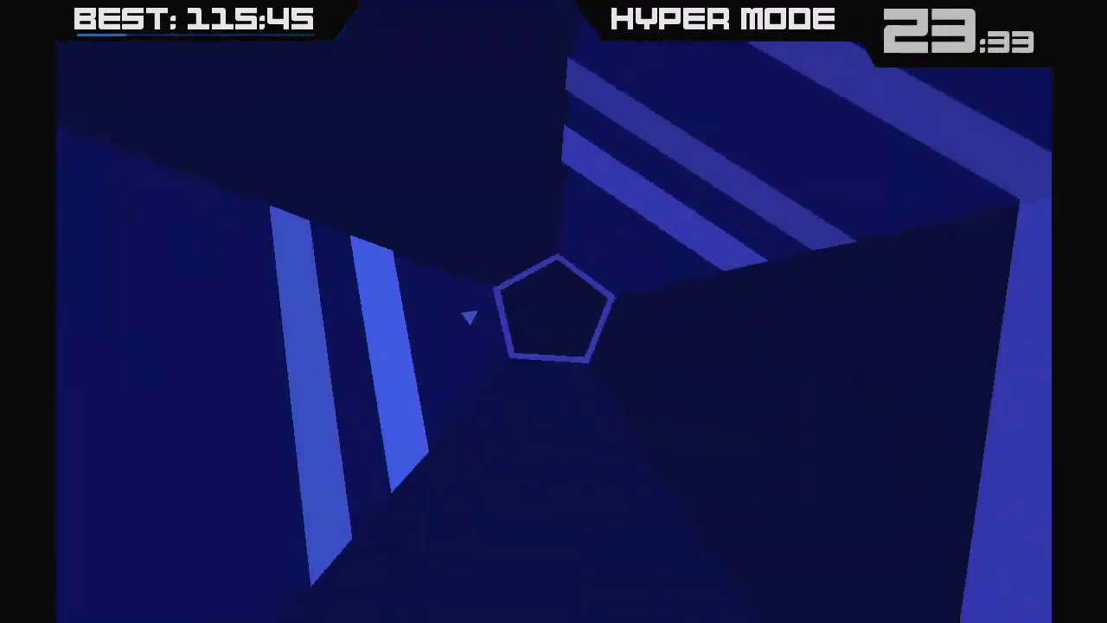
pyautogui.press('Right')
pyautogui.press('Right')
pyautogui.press('Left')
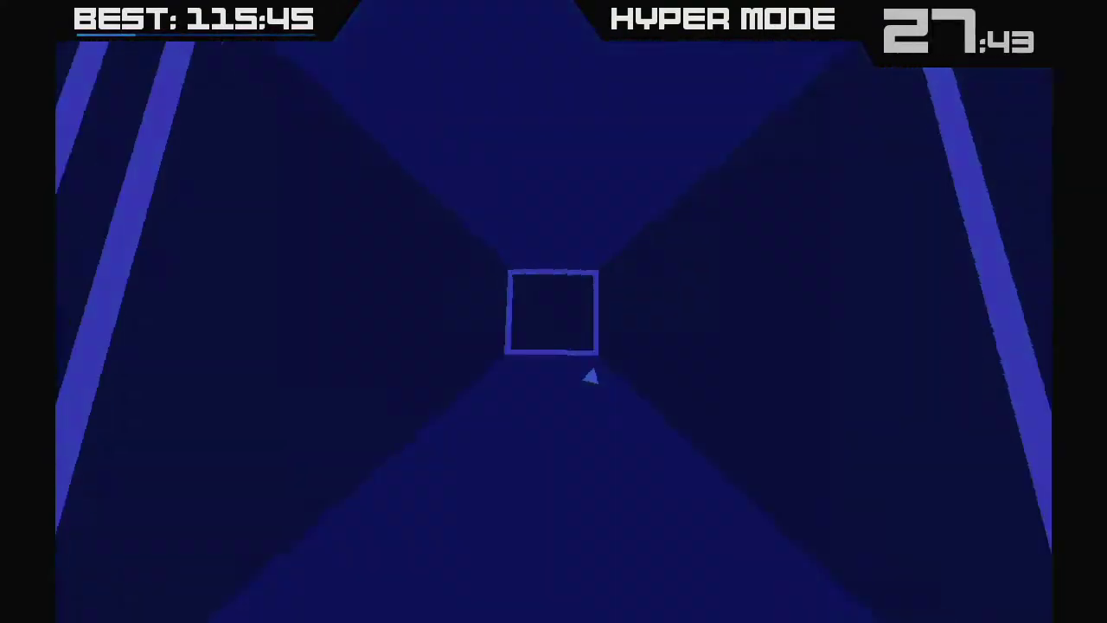
pyautogui.press('Left')
pyautogui.press('Right')
pyautogui.press('Left')
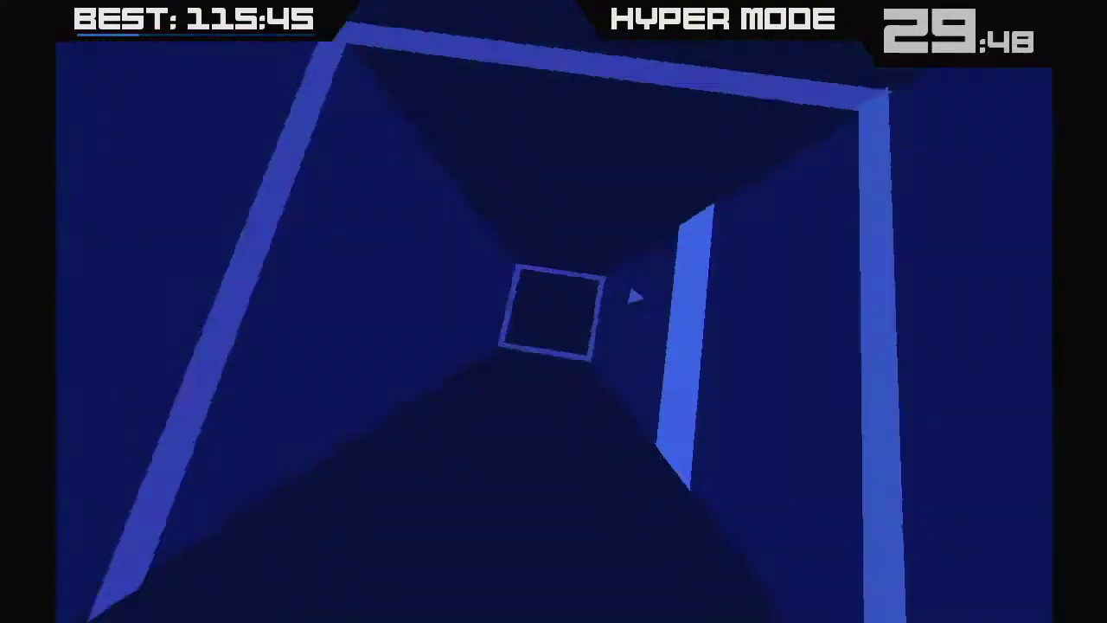
pyautogui.press('Right')
pyautogui.press('Left')
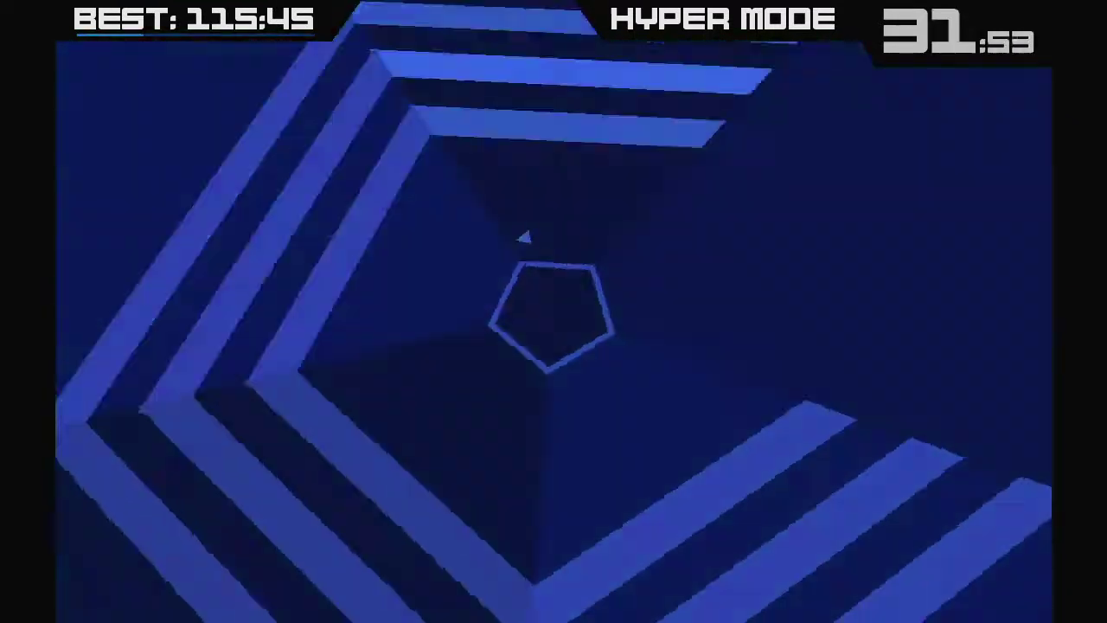
pyautogui.press('Left')
pyautogui.press('Right')
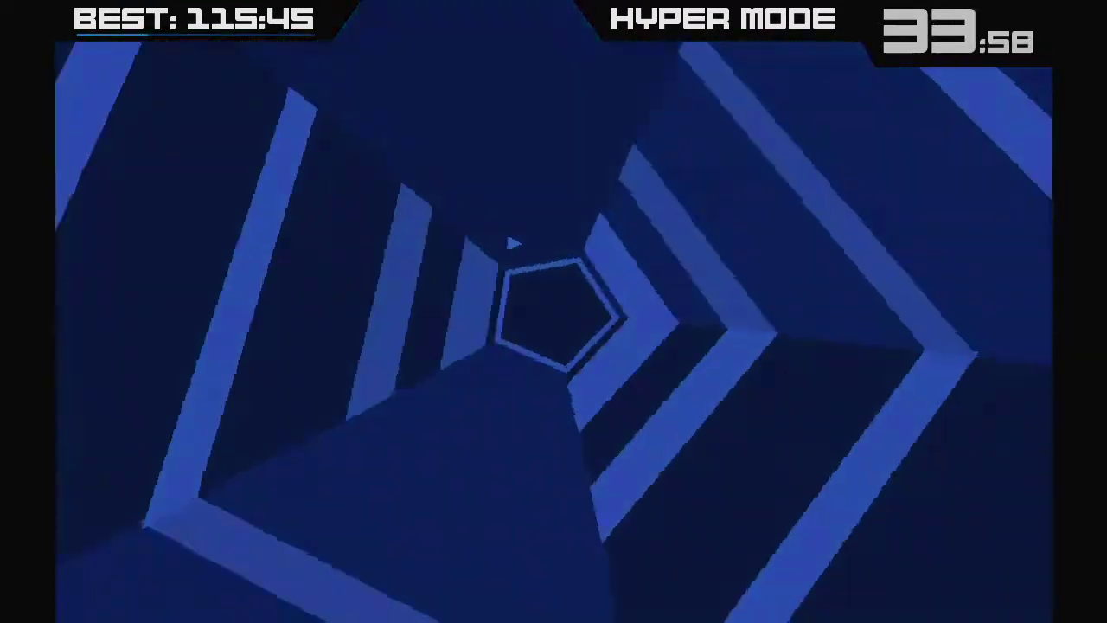
pyautogui.press('Right')
pyautogui.press('Left')
pyautogui.press('Right')
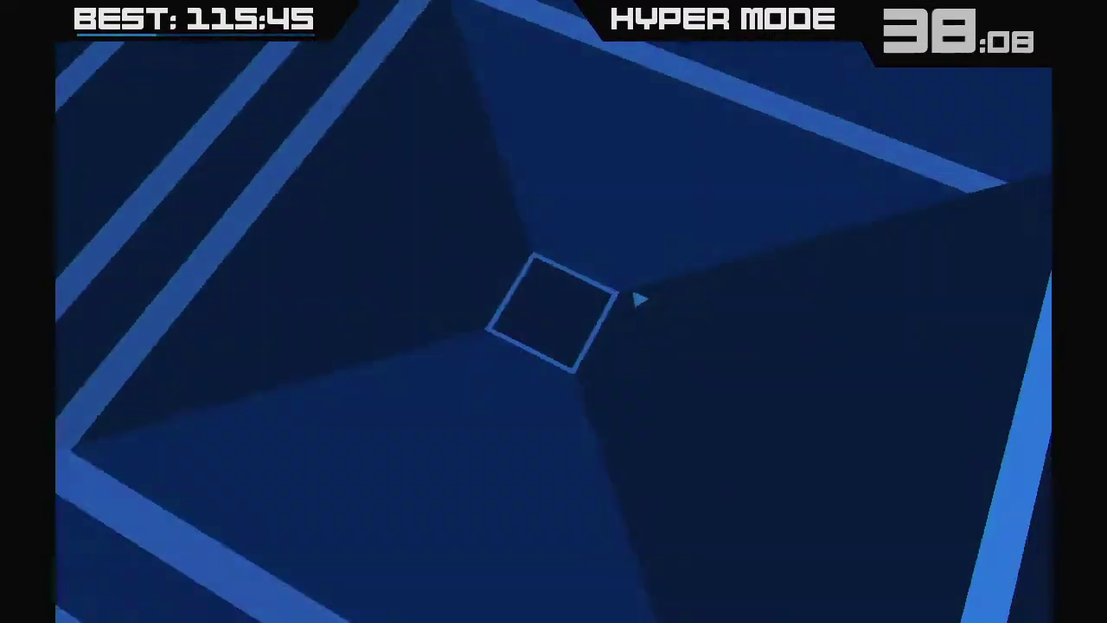
pyautogui.press('Right')
pyautogui.press('Right')
pyautogui.press('Right')
pyautogui.press('Right')
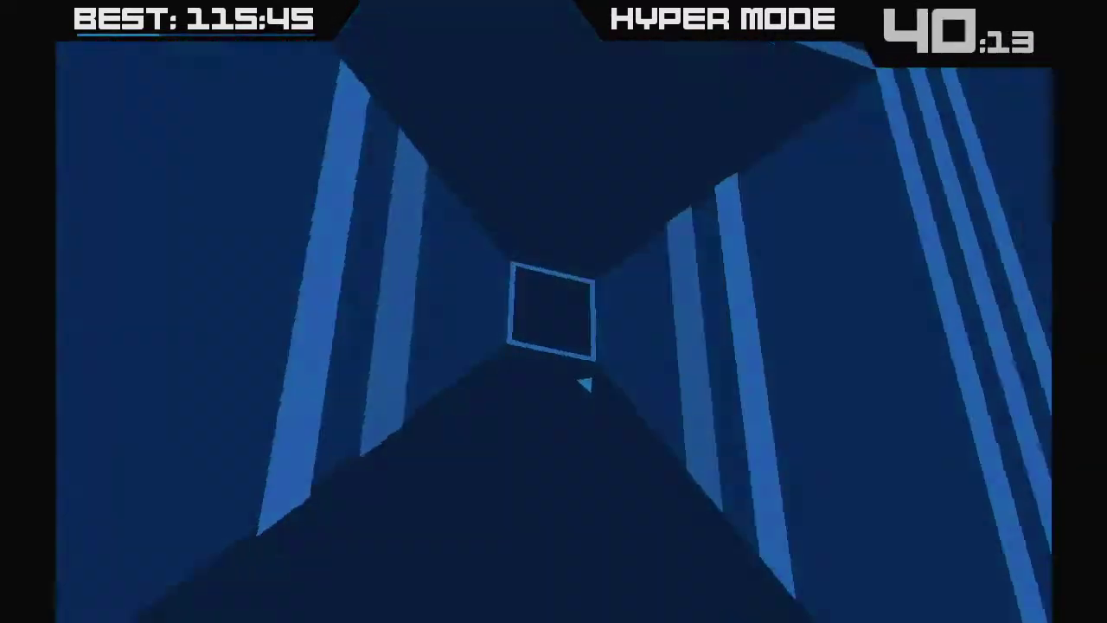
pyautogui.press('Left')
pyautogui.press('Left')
pyautogui.press('Right')
pyautogui.press('Left')
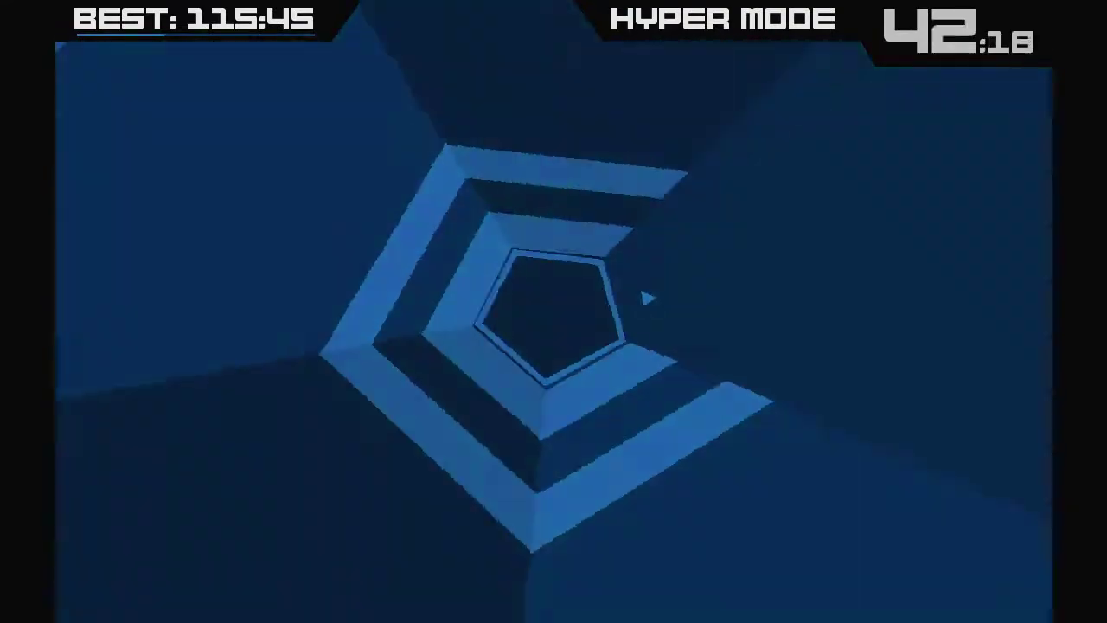
pyautogui.press('Right')
pyautogui.press('Right')
pyautogui.press('Right')
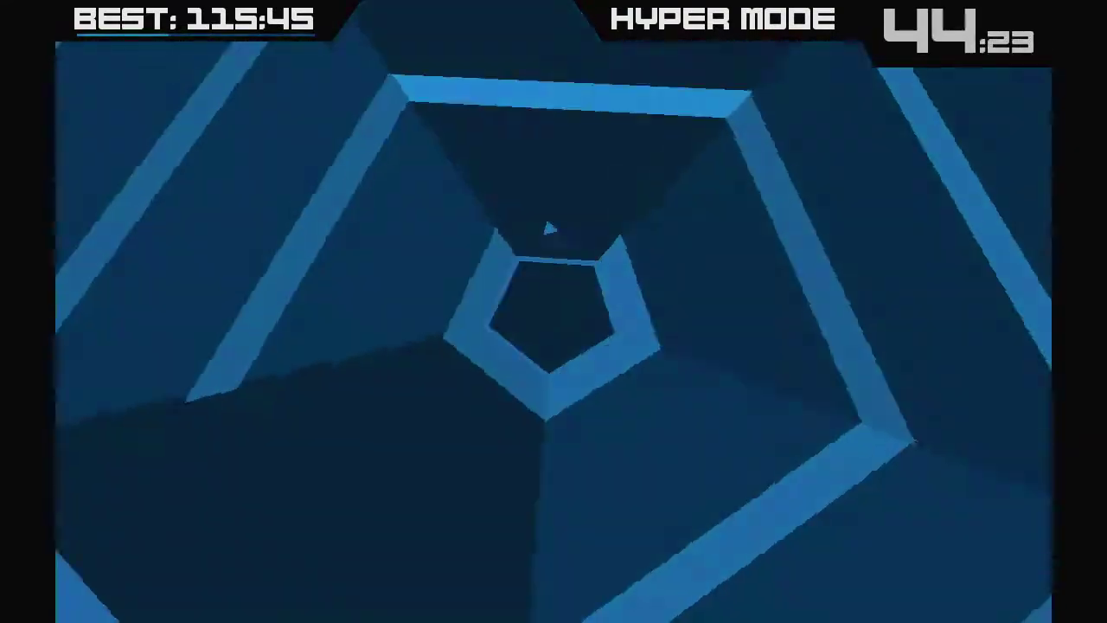
pyautogui.press('Right')
pyautogui.press('Left')
pyautogui.press('Left')
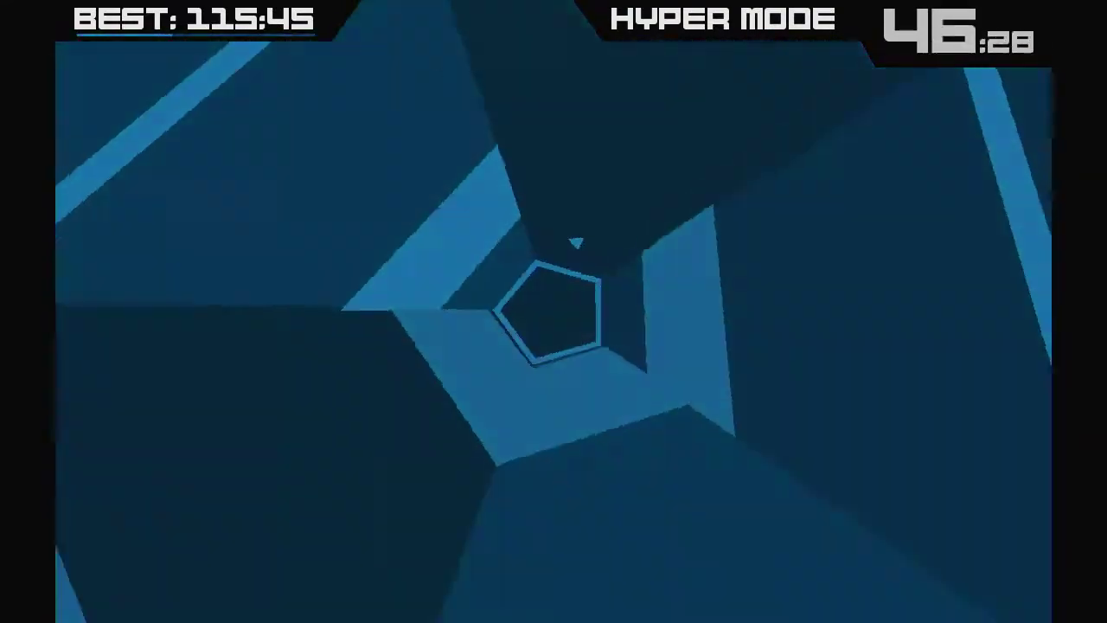
pyautogui.press('Right')
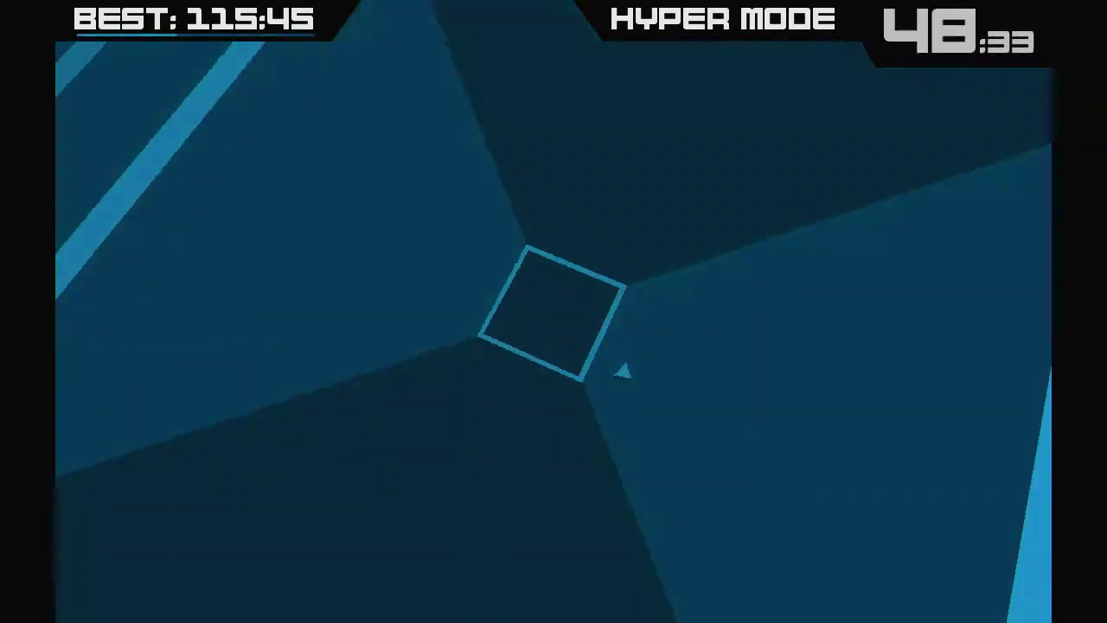
pyautogui.press('Left')
pyautogui.press('Right')
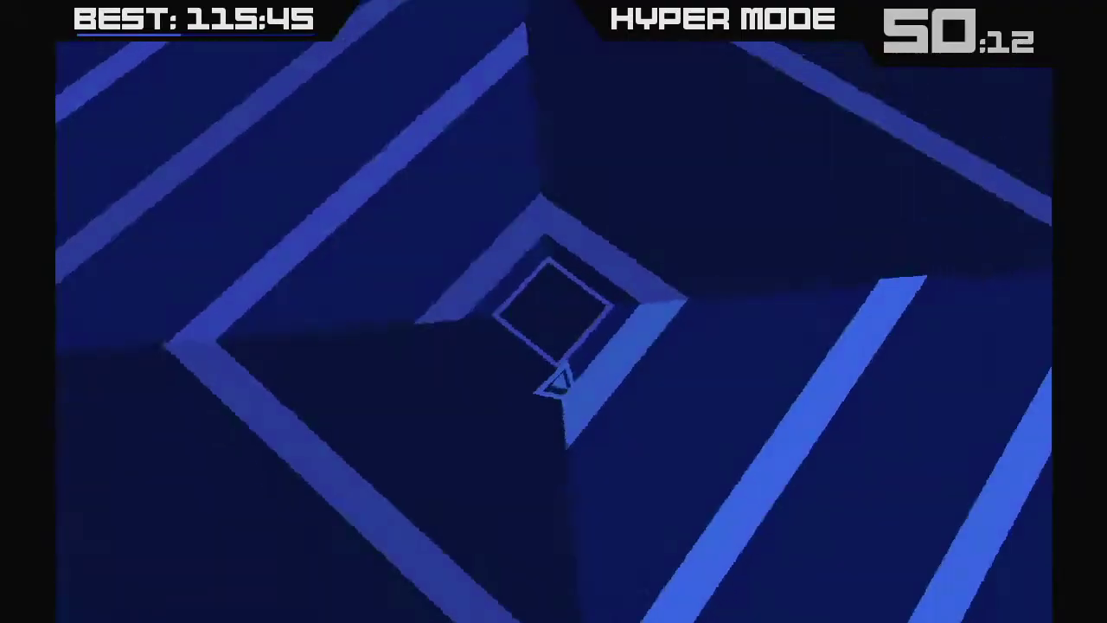
pyautogui.press('Right')
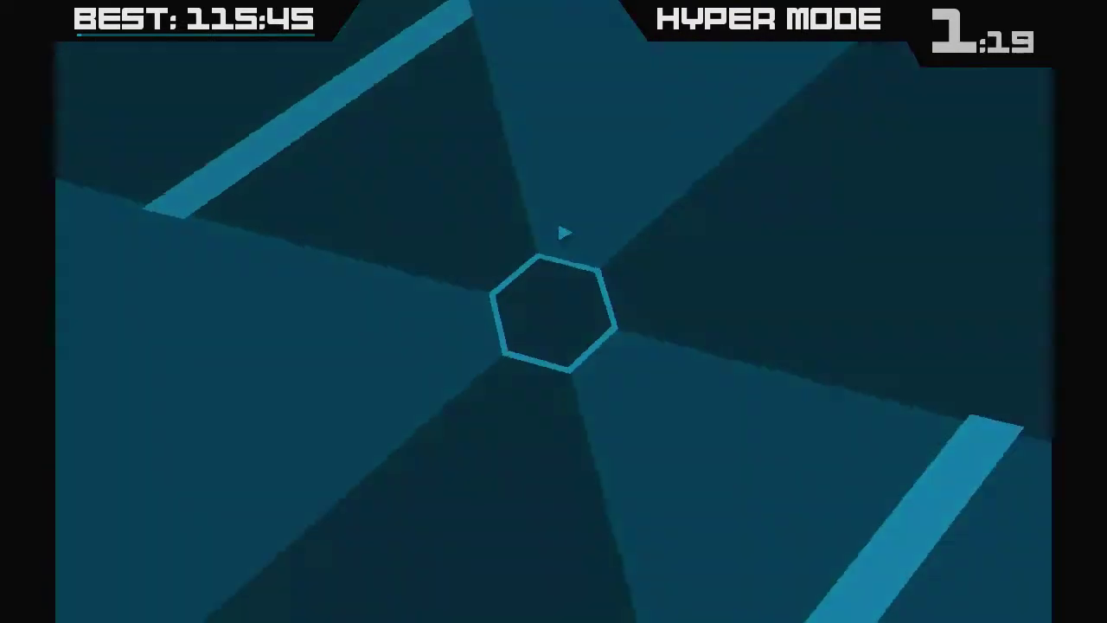
pyautogui.press('Left')
pyautogui.press('Left')
pyautogui.press('Left')
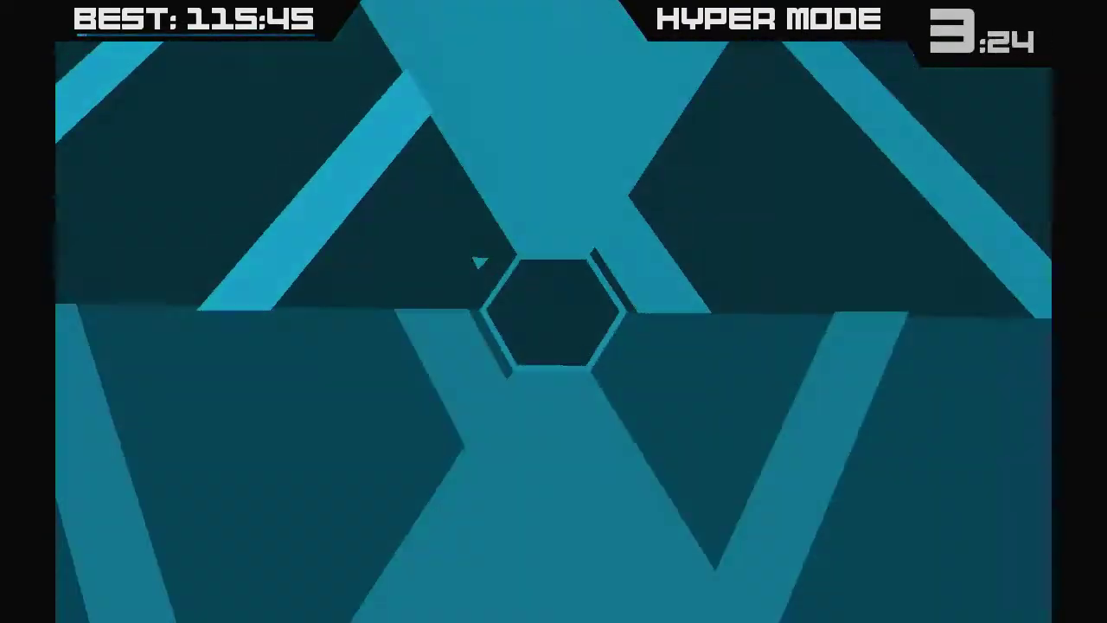
pyautogui.press('Right')
pyautogui.press('Right')
pyautogui.press('Right')
pyautogui.press('Left')
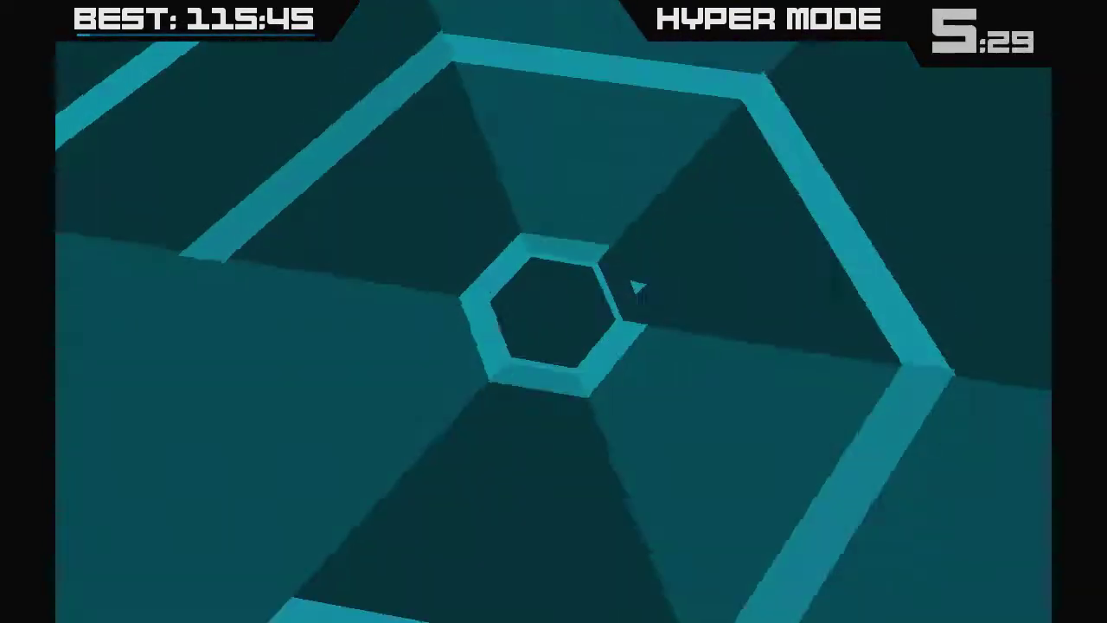
pyautogui.press('Left')
pyautogui.press('Left')
pyautogui.press('Left')
pyautogui.press('Right')
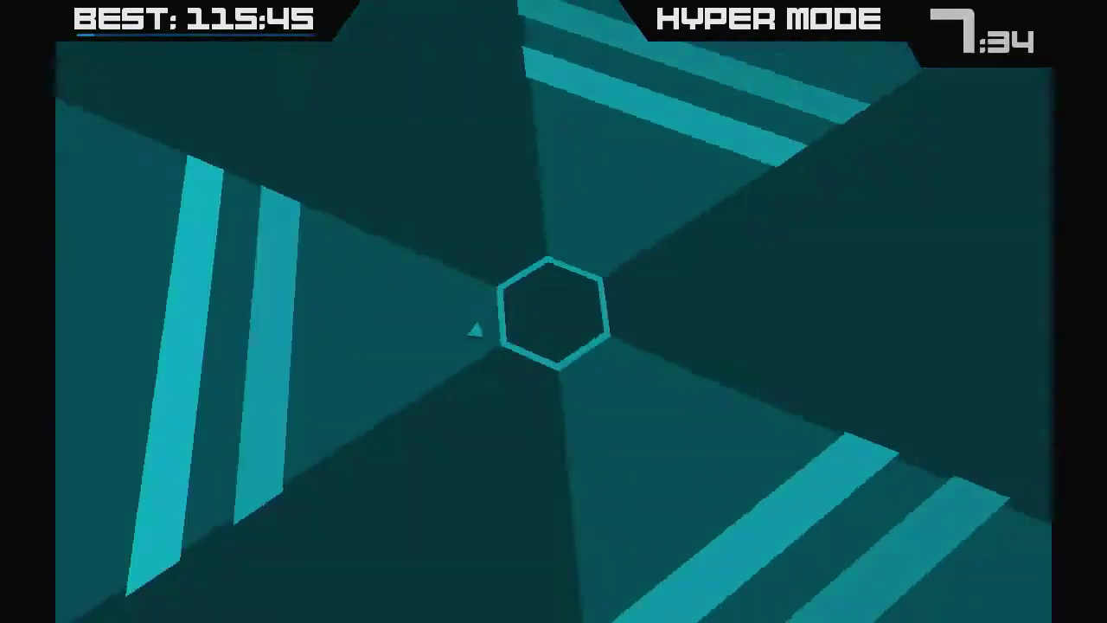
pyautogui.press('Right')
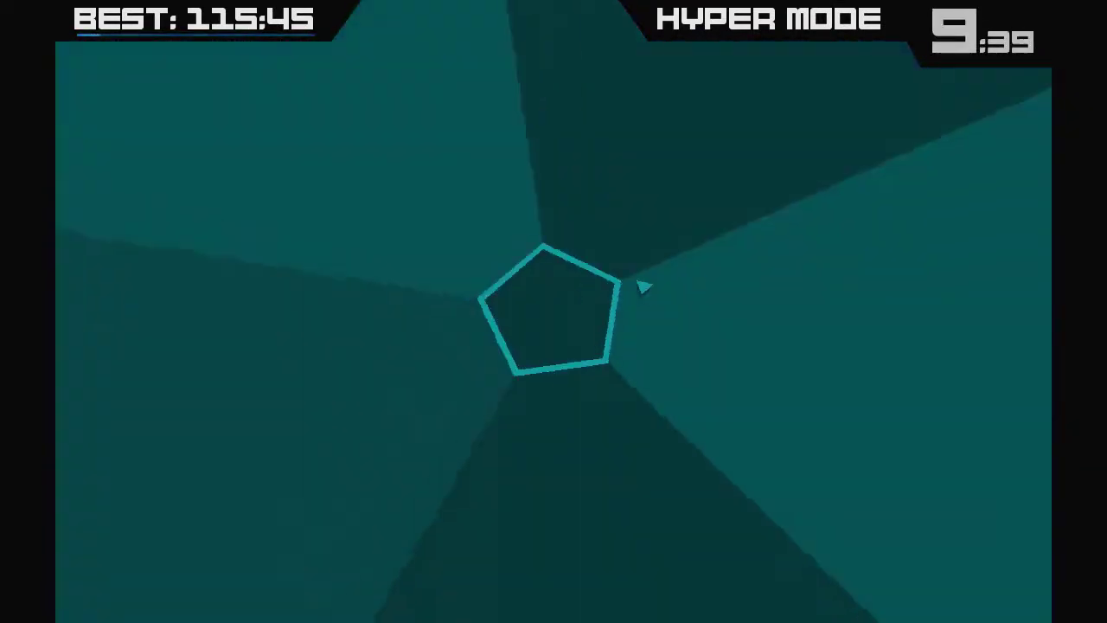
pyautogui.press('Left')
pyautogui.press('Right')
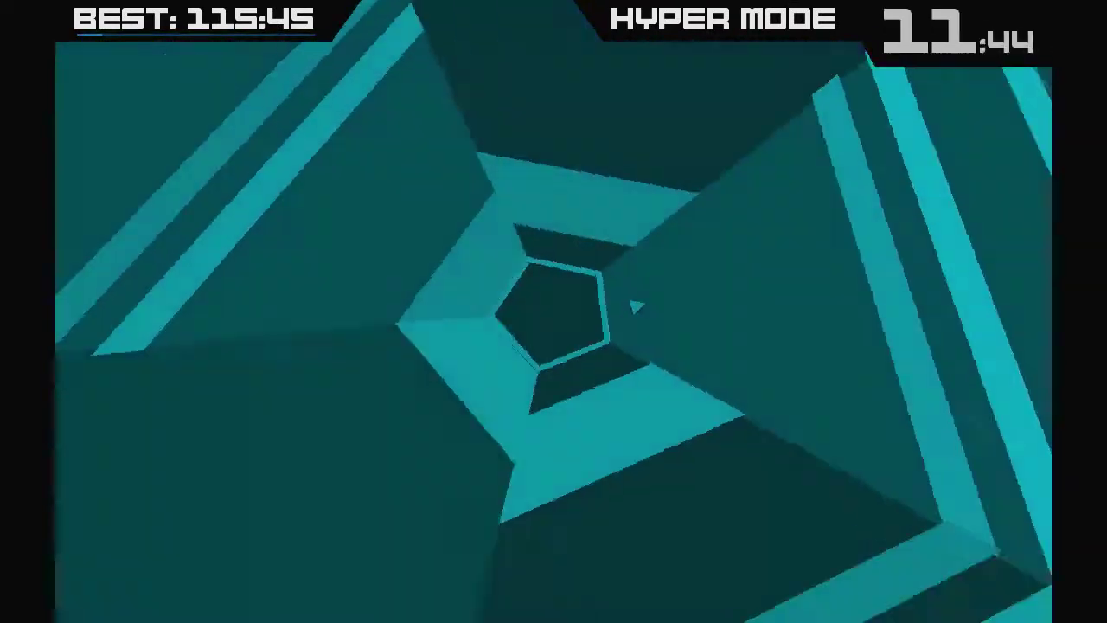
pyautogui.press('Left')
pyautogui.press('Right')
pyautogui.press('Left')
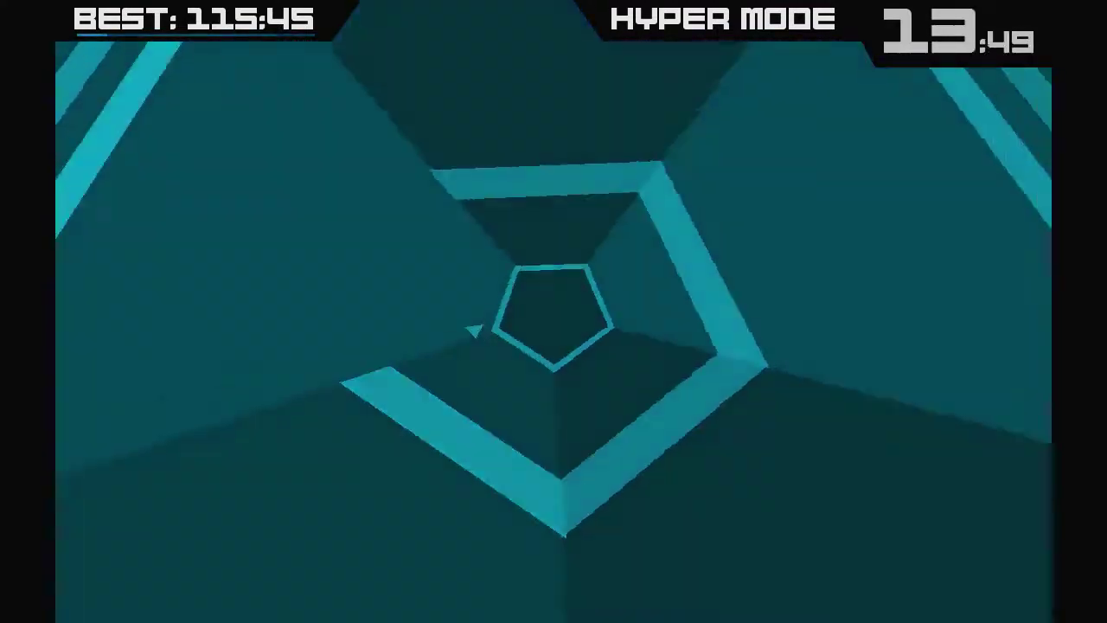
pyautogui.press('Right')
pyautogui.press('Left')
pyautogui.press('Right')
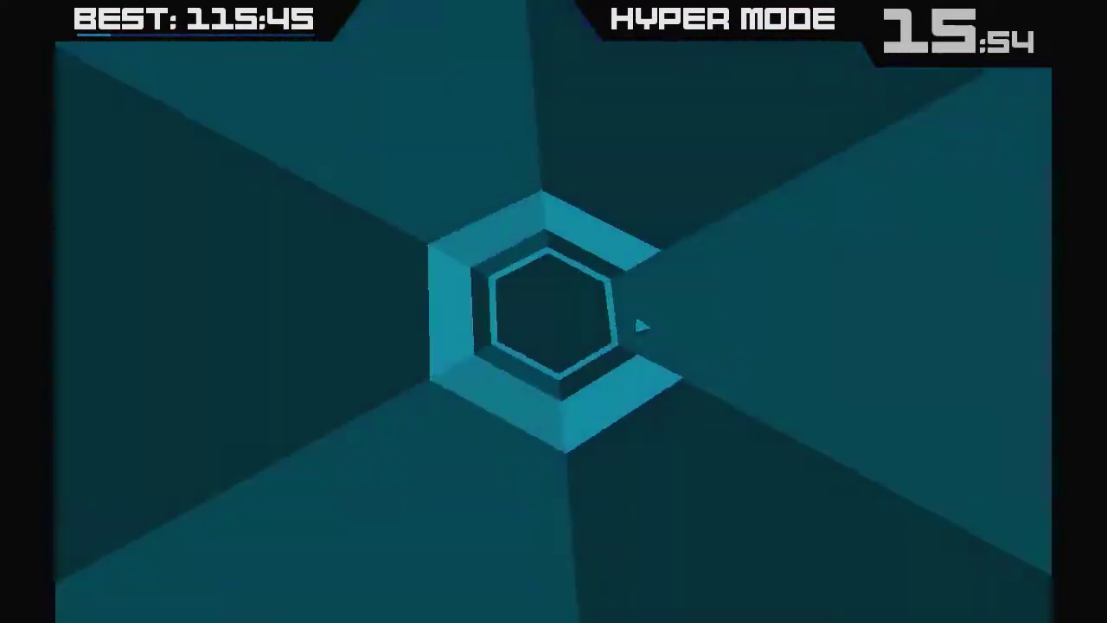
pyautogui.press('Right')
pyautogui.press('Left')
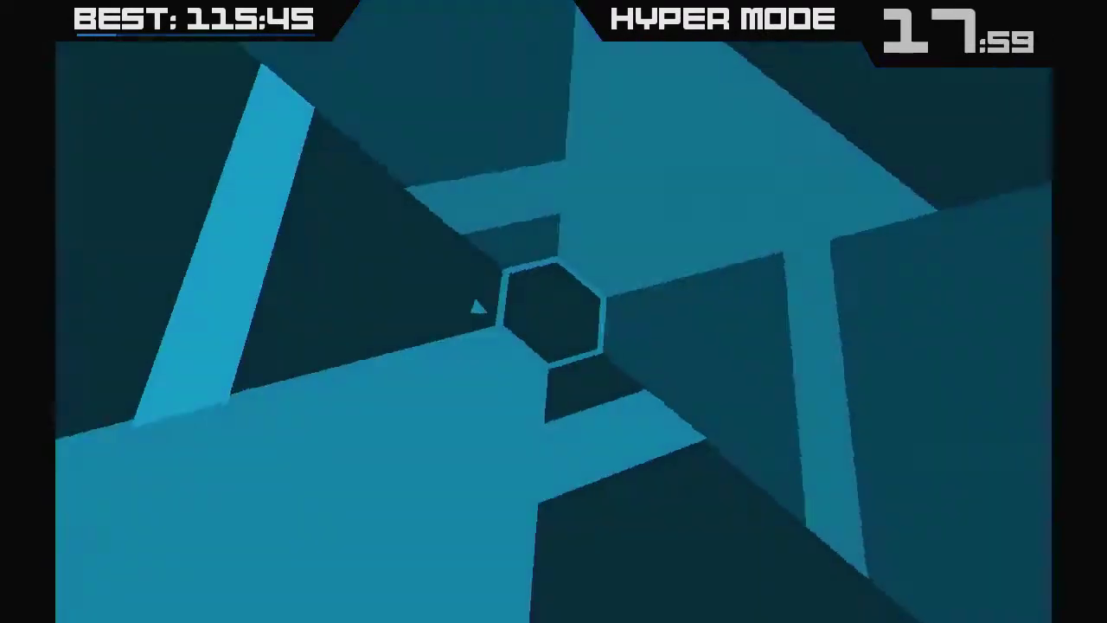
pyautogui.press('Right')
pyautogui.press('Left')
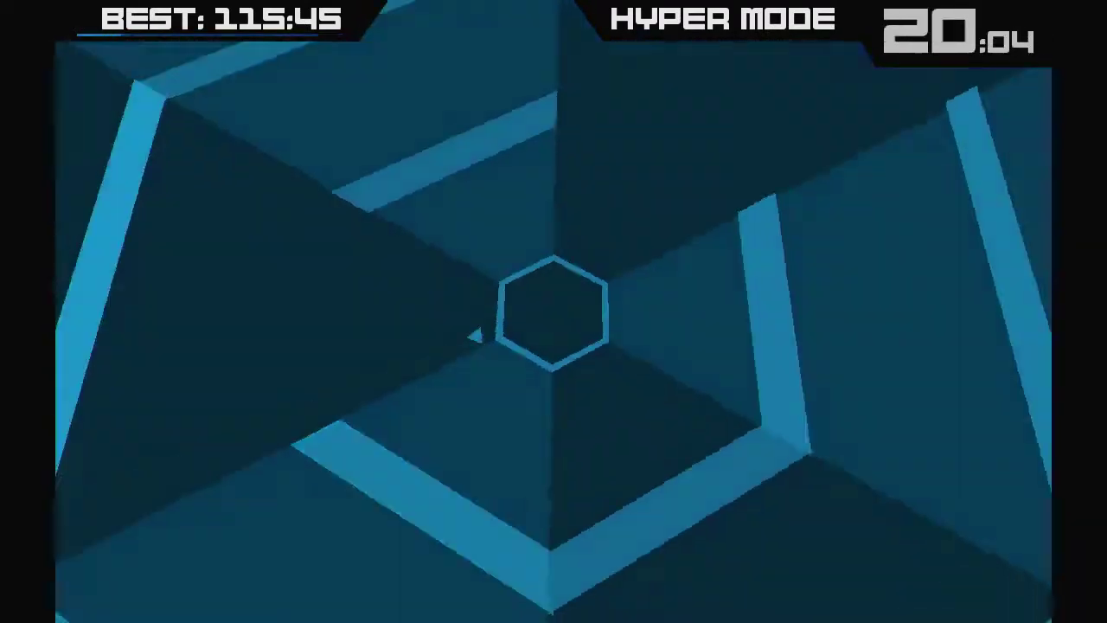
pyautogui.press('Right')
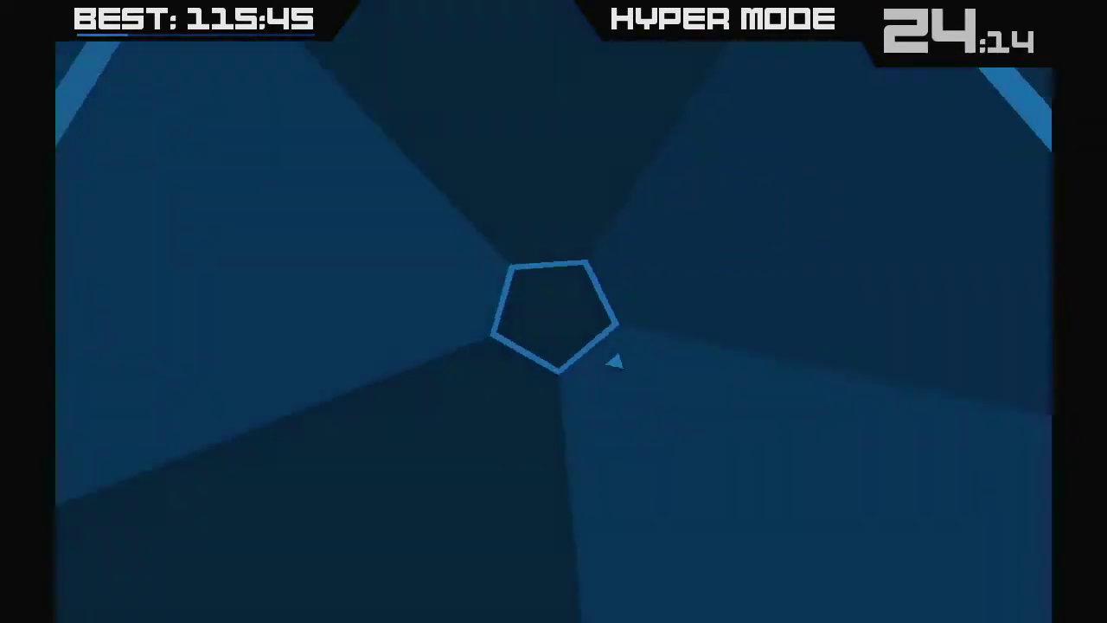
pyautogui.press('Right')
pyautogui.press('Right')
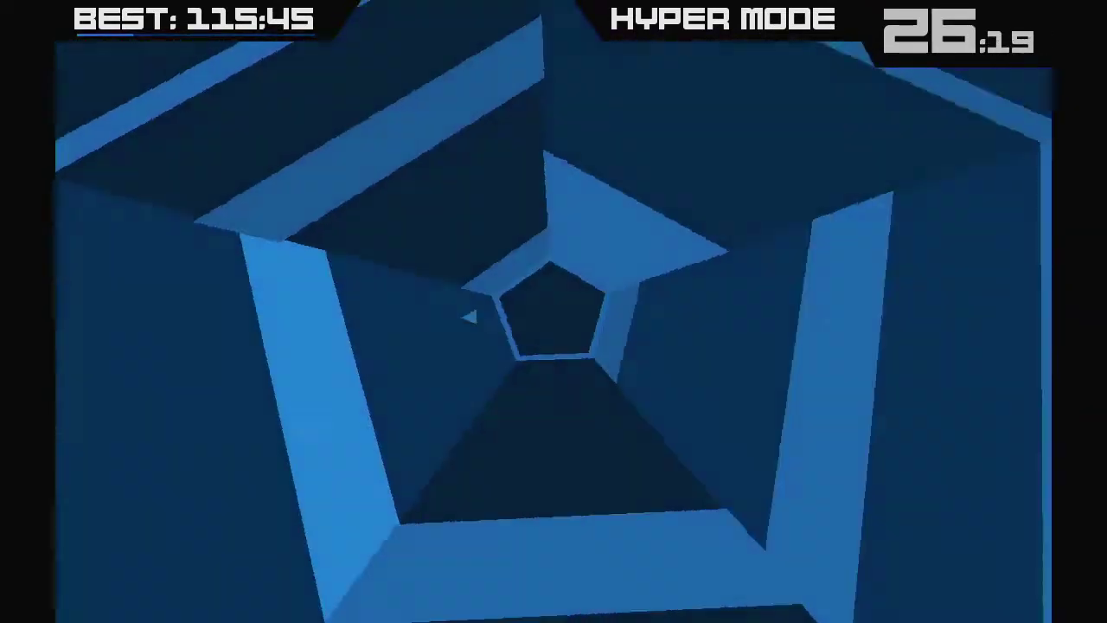
pyautogui.press('Left')
pyautogui.press('Left')
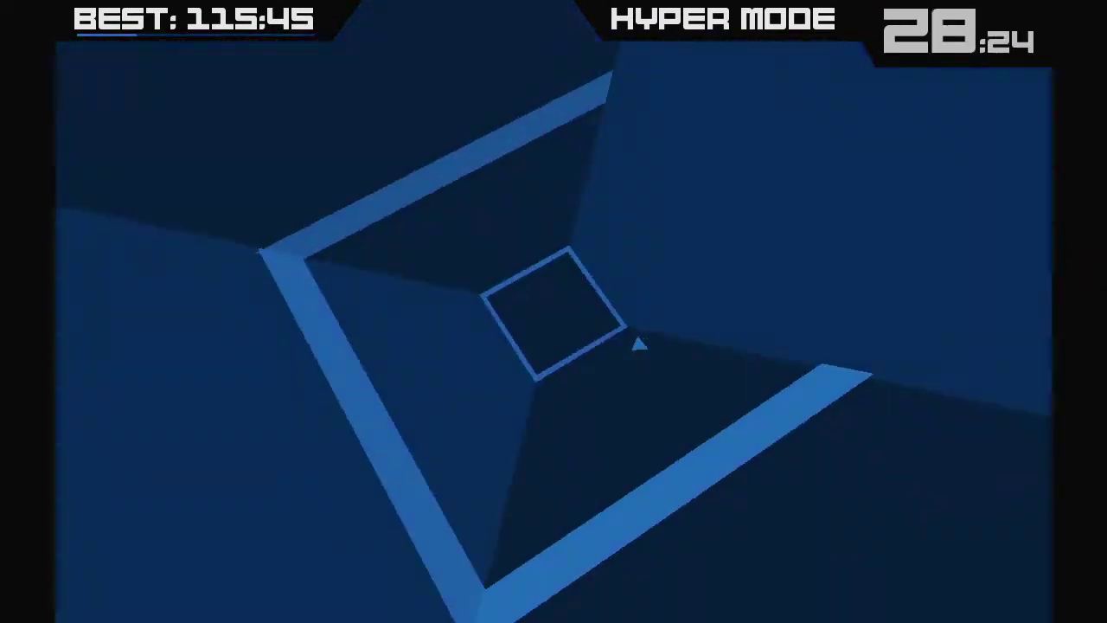
pyautogui.press('Right')
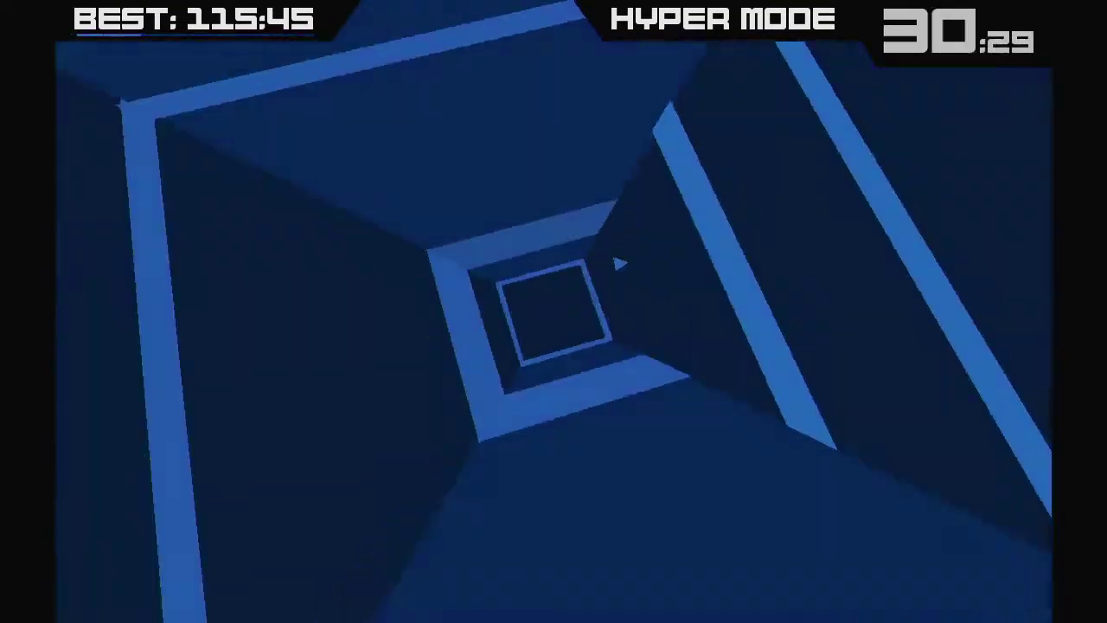
pyautogui.press('Left')
pyautogui.press('Right')
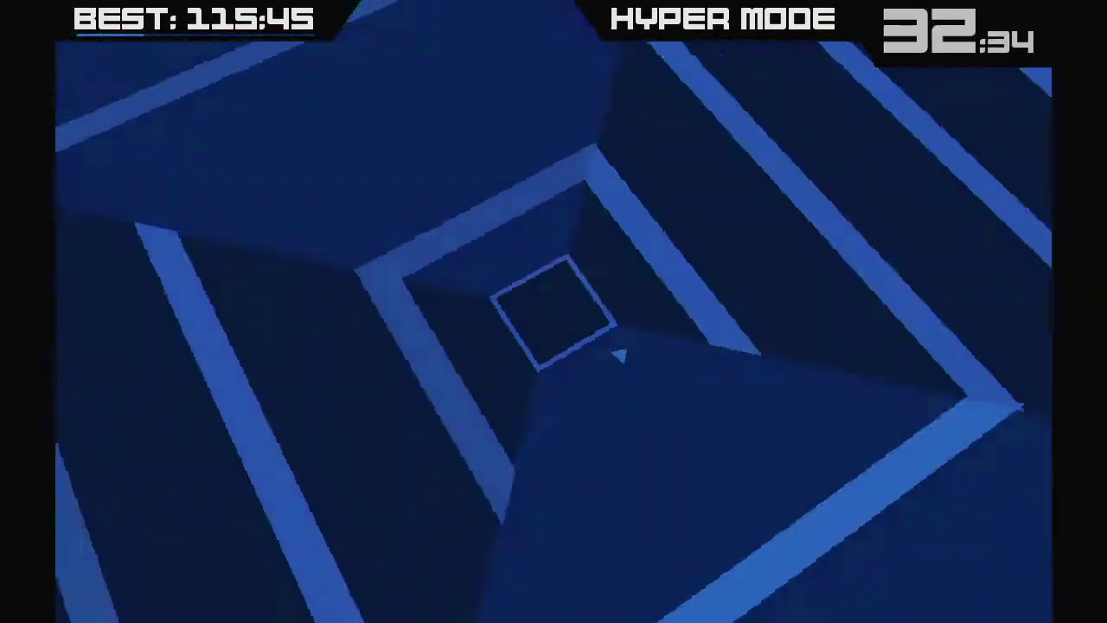
pyautogui.press('Left')
pyautogui.press('Right')
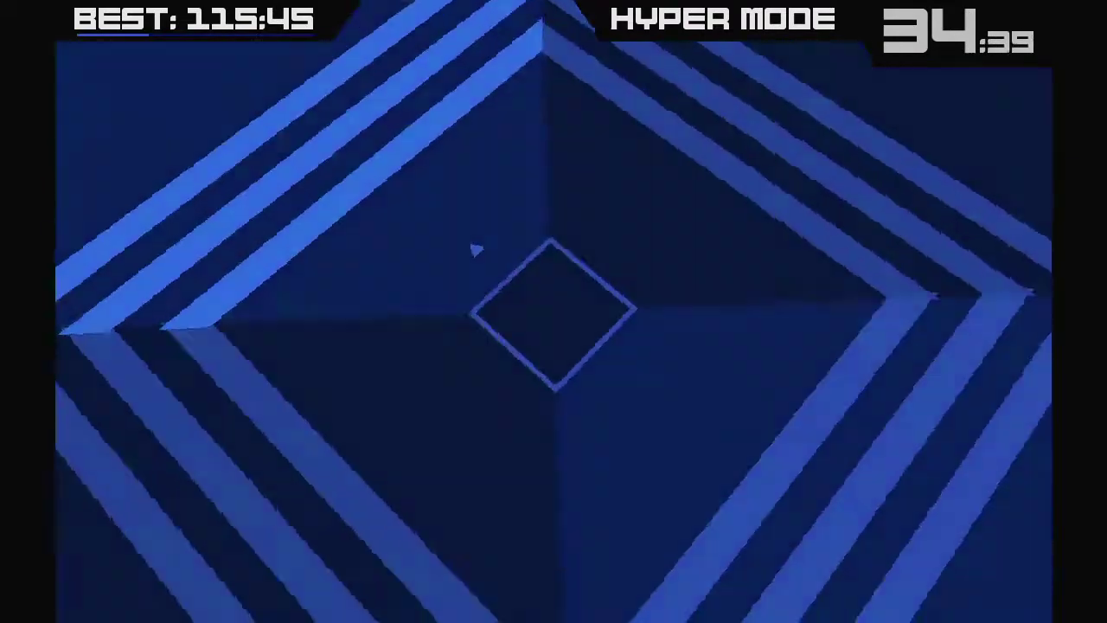
pyautogui.press('Left')
pyautogui.press('Left')
pyautogui.press('Left')
pyautogui.press('Left')
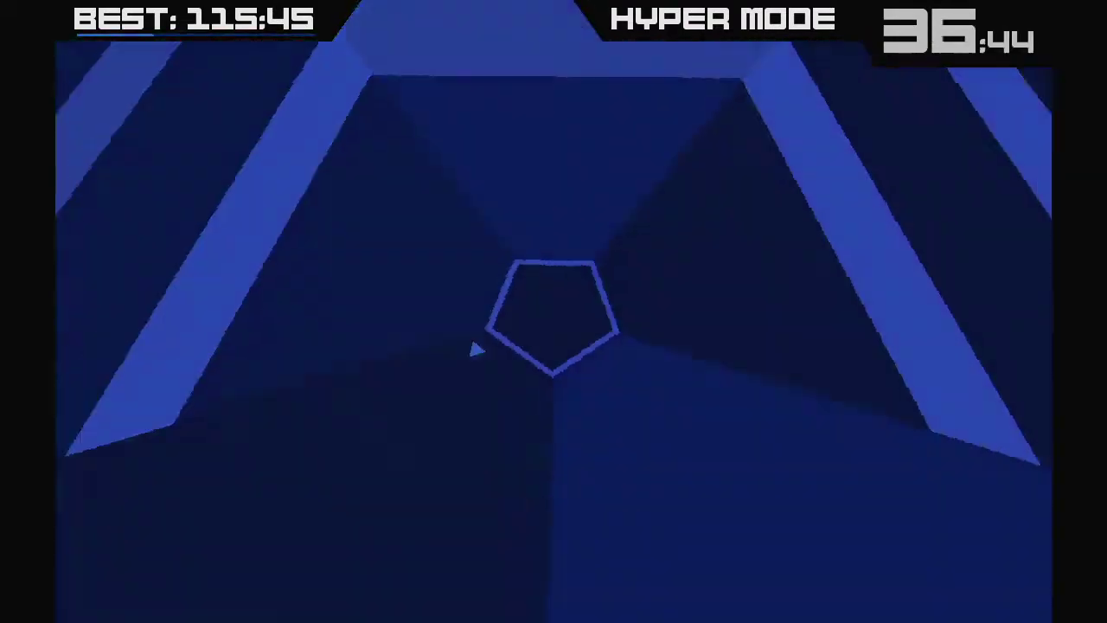
pyautogui.press('Right')
pyautogui.press('Left')
pyautogui.press('Left')
pyautogui.press('Right')
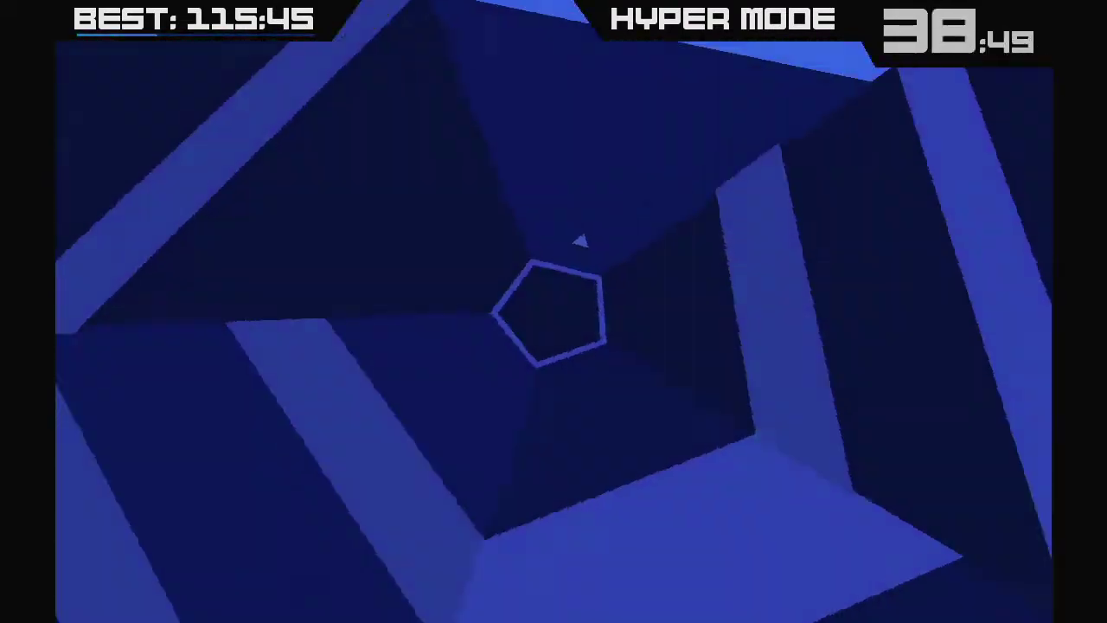
pyautogui.press('Left')
pyautogui.press('Right')
pyautogui.press('Right')
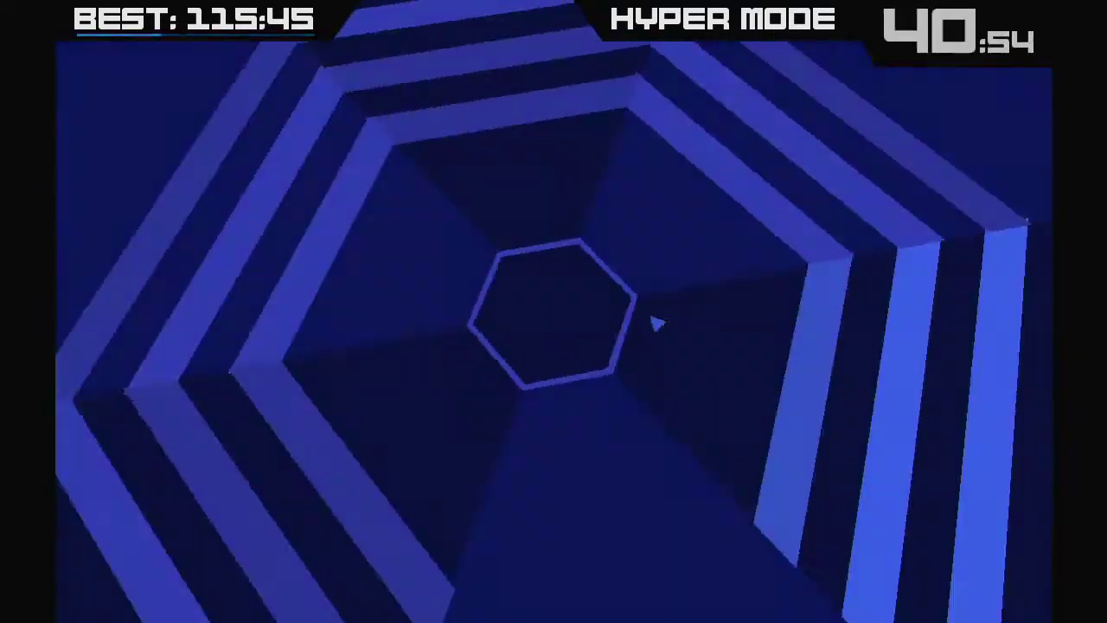
pyautogui.press('Left')
pyautogui.press('Right')
pyautogui.press('Right')
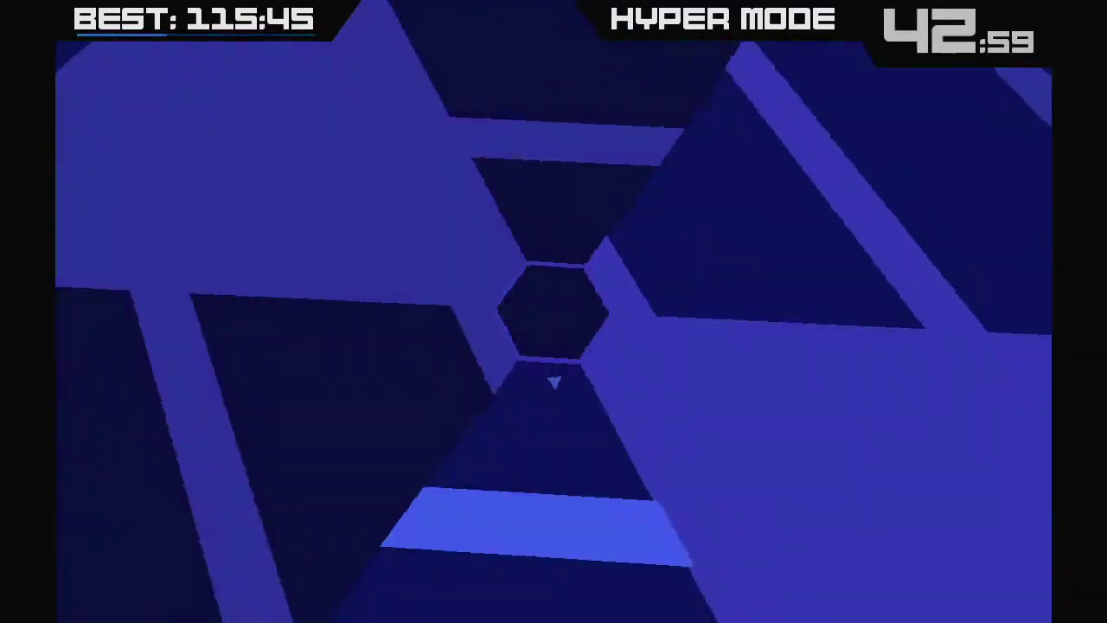
pyautogui.press('Right')
pyautogui.press('Right')
pyautogui.press('Left')
pyautogui.press('Right')
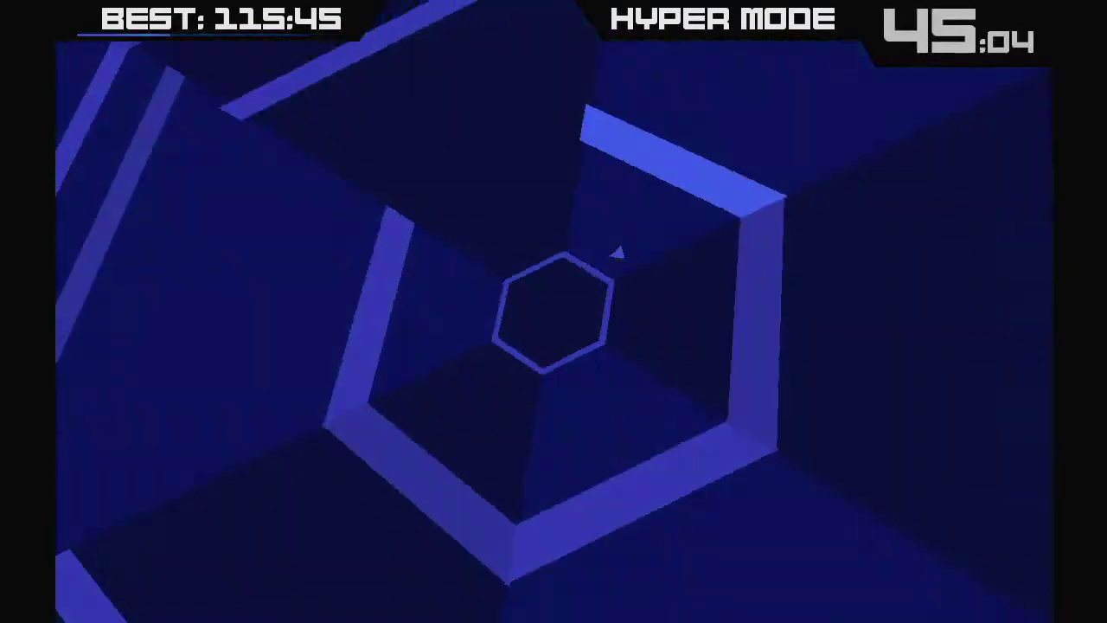
pyautogui.press('Left')
pyautogui.press('Right')
pyautogui.press('Left')
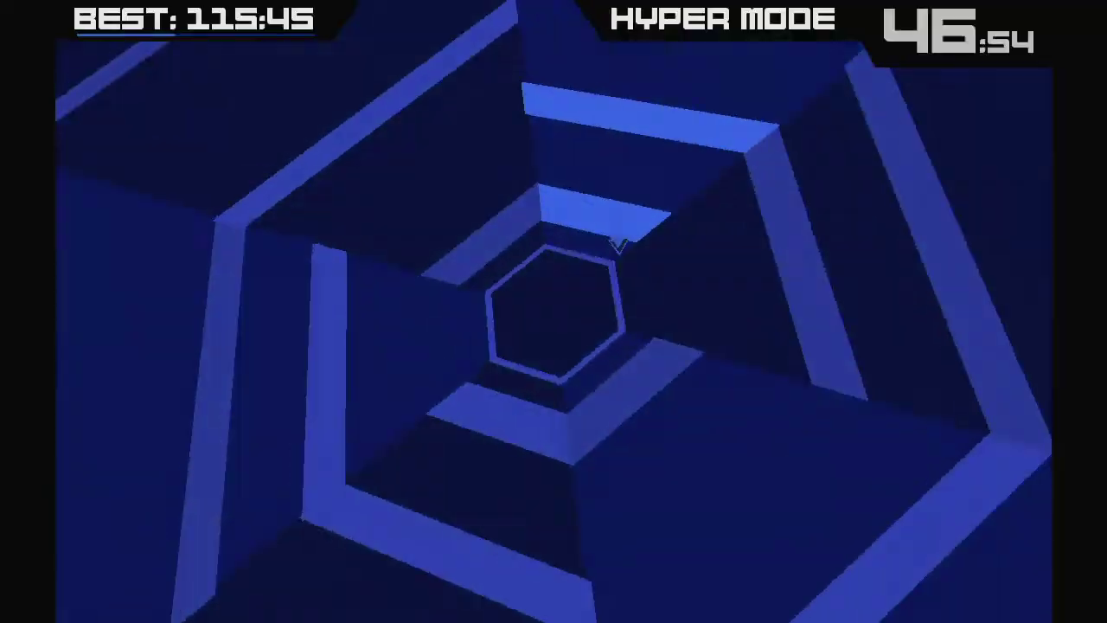